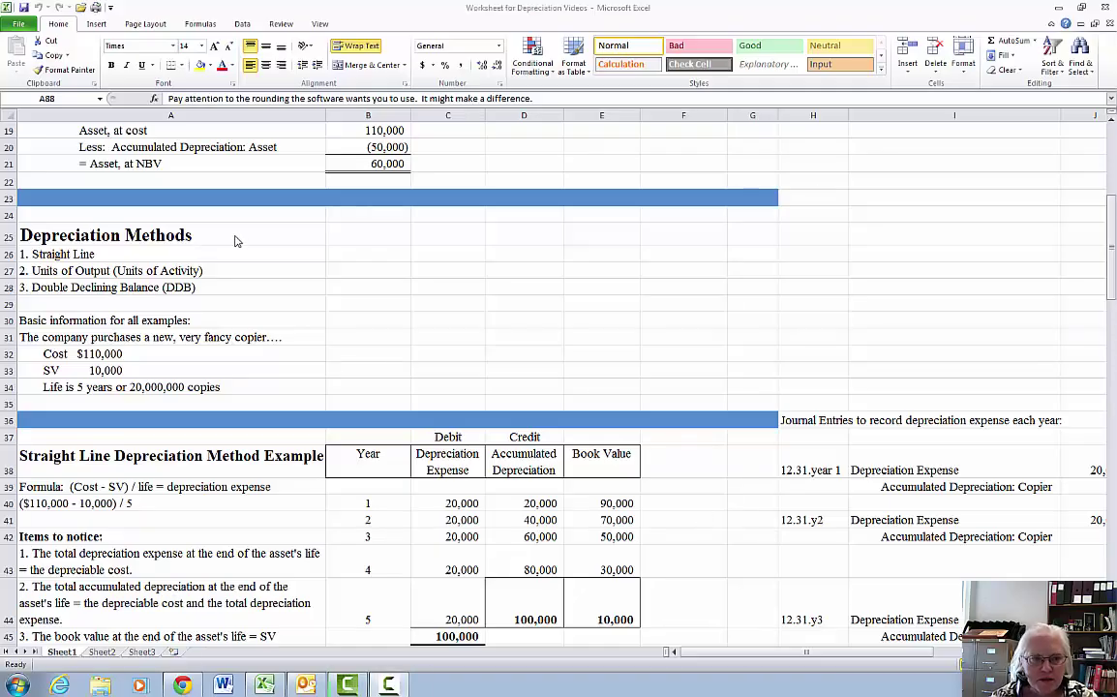
Review the depreciation methods list and the copier's cost, salvage value and life, and locate the Double Declining Balance Method Example.
left_click(135, 286)
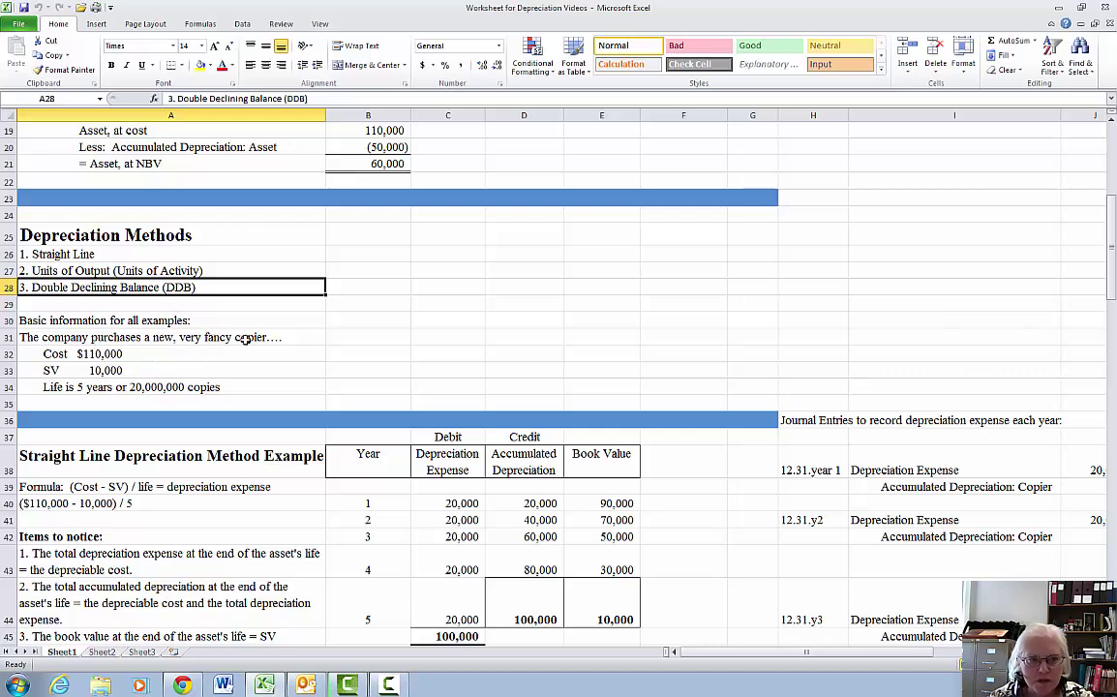
left_click(148, 357)
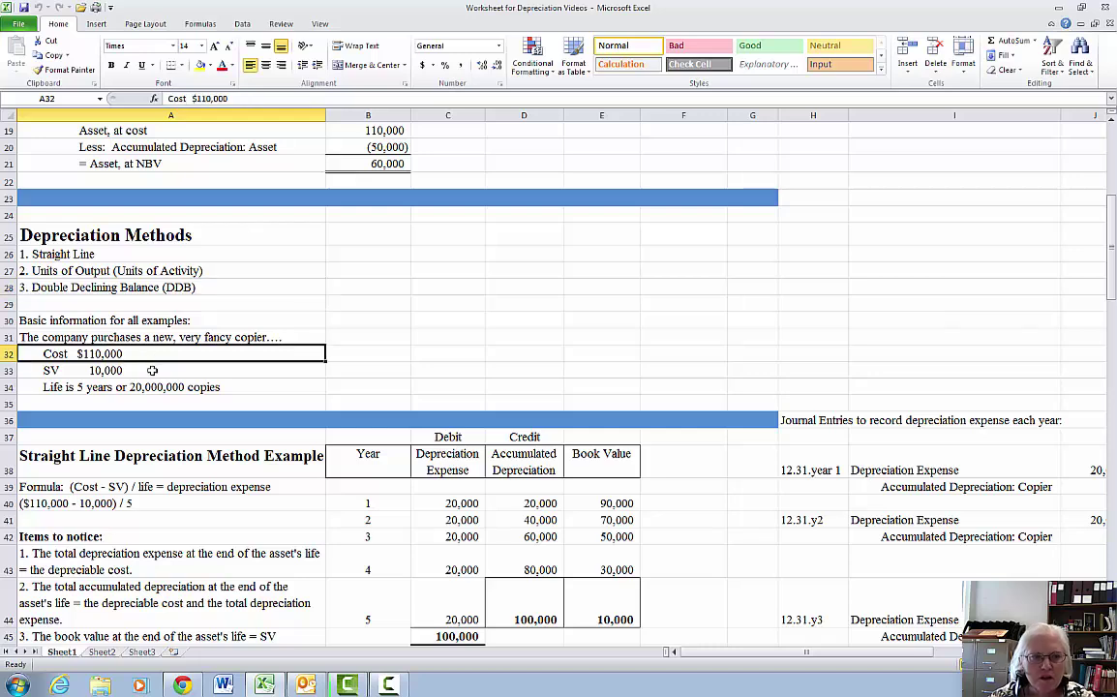
left_click(153, 371)
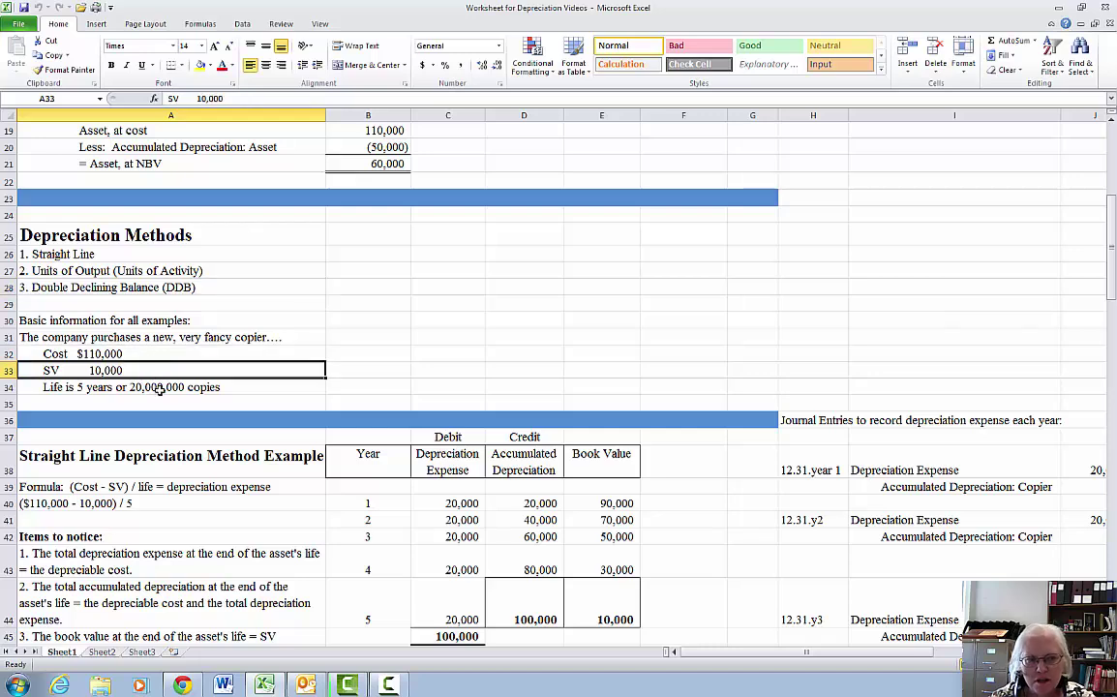
left_click(165, 387)
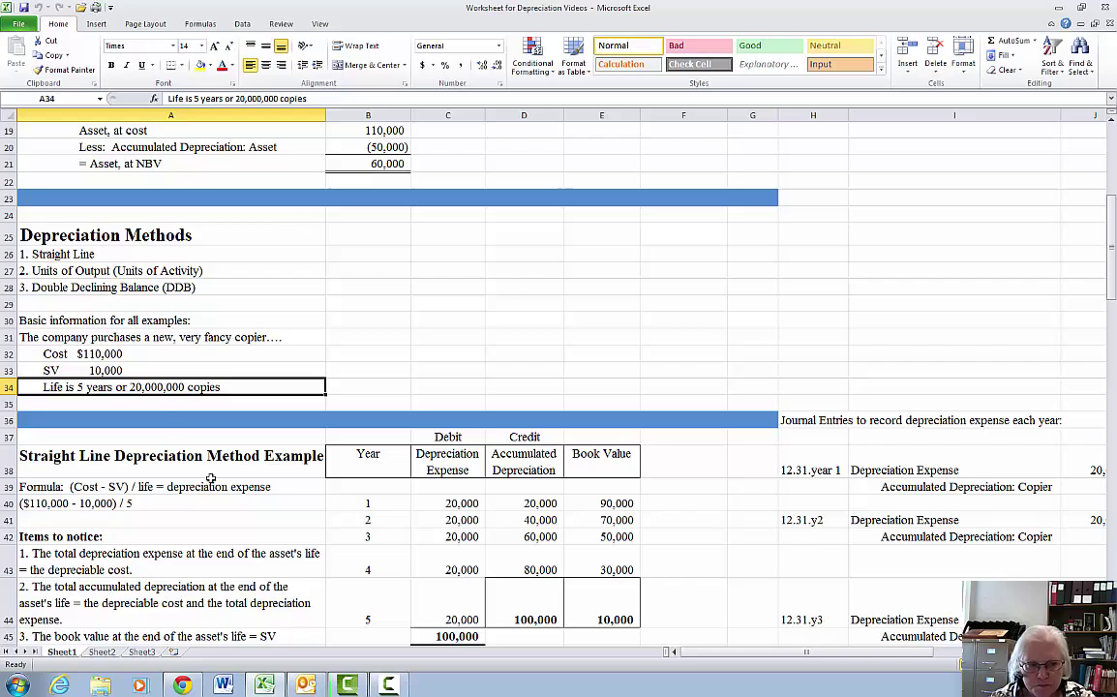
scroll(210, 474, "down", 12)
scroll(210, 478, "down", 14)
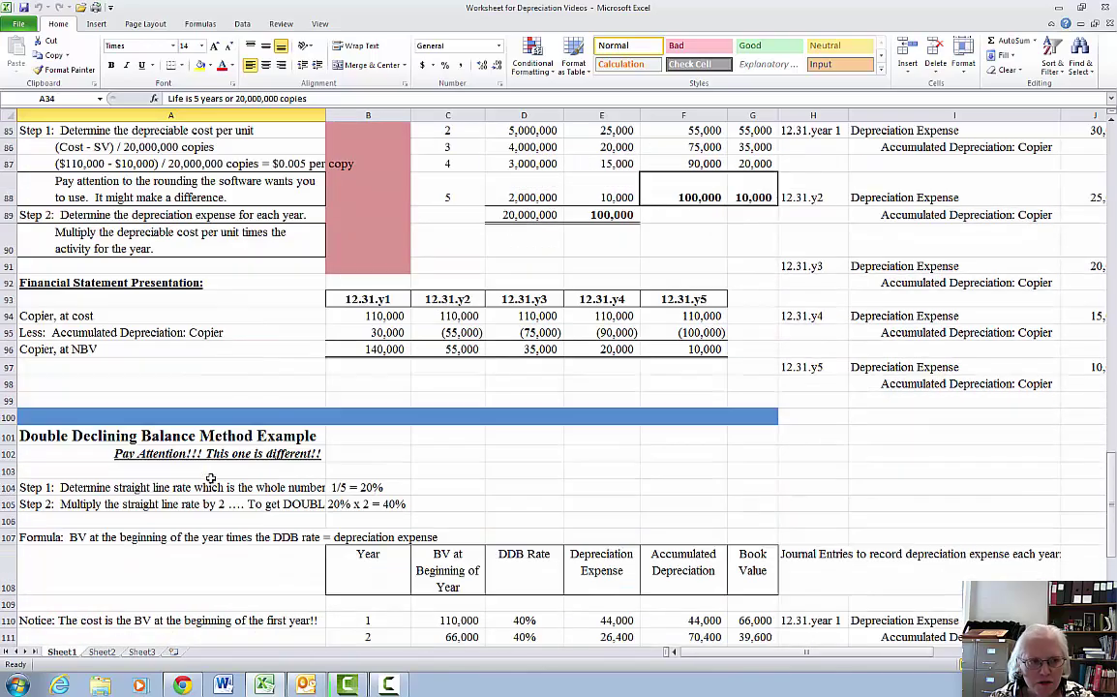
scroll(210, 475, "down", 1)
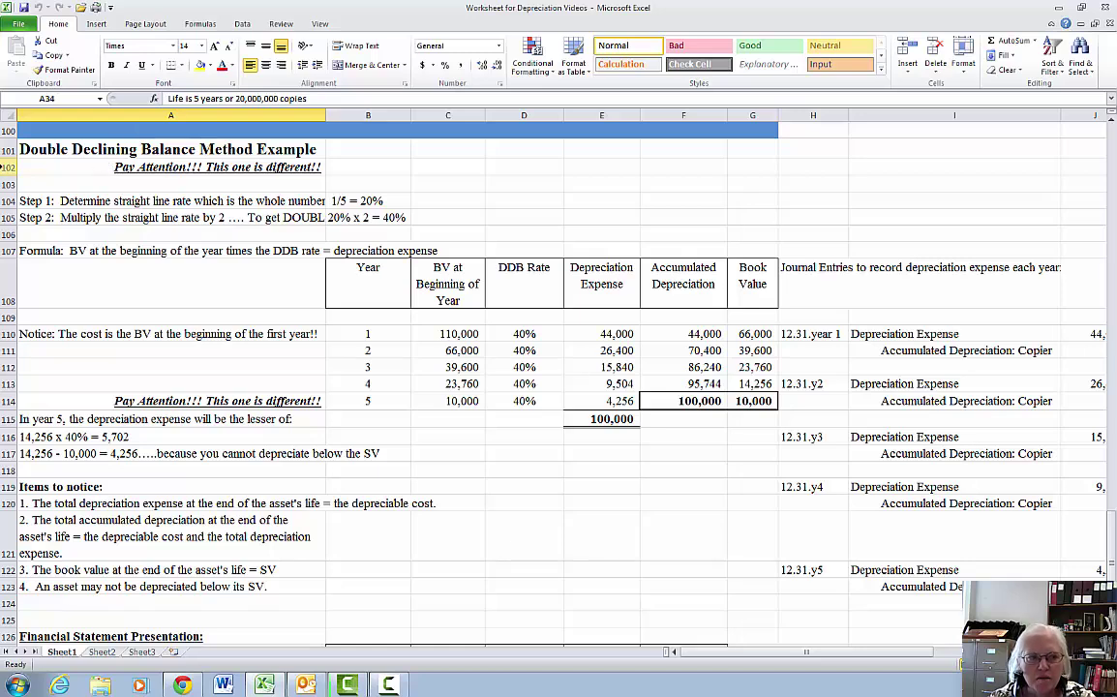
left_click(70, 170)
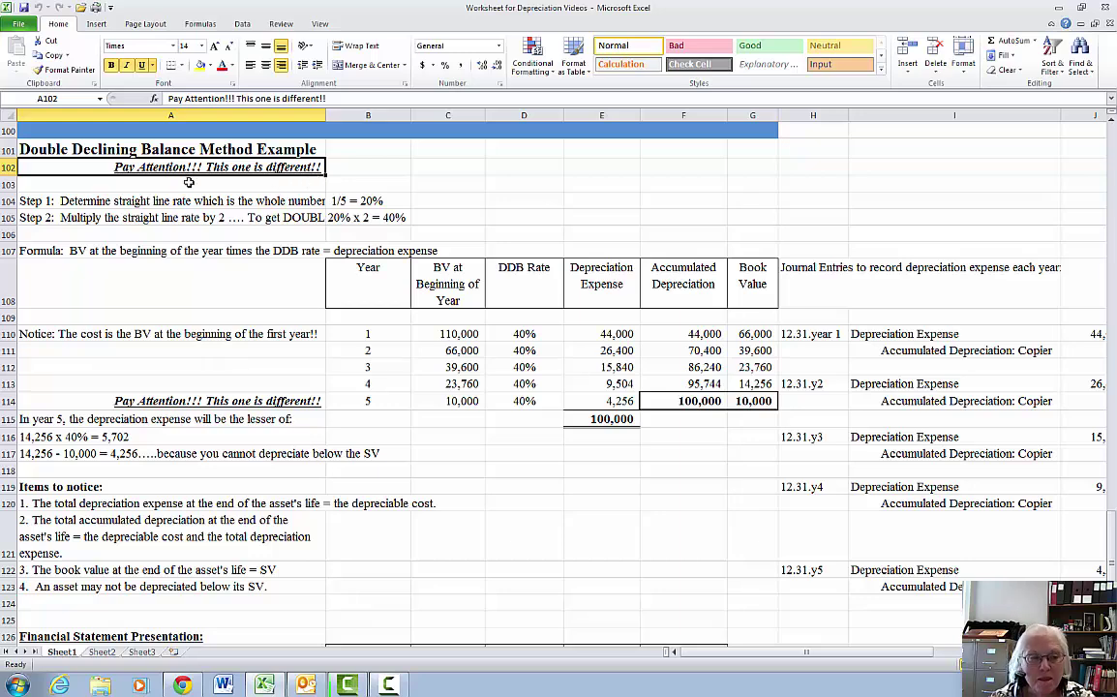
Wrap the Step 1 and Step 2 text in A104 and A105:B105, and top-align the straight line rate calculation in B104.
left_click(34, 201)
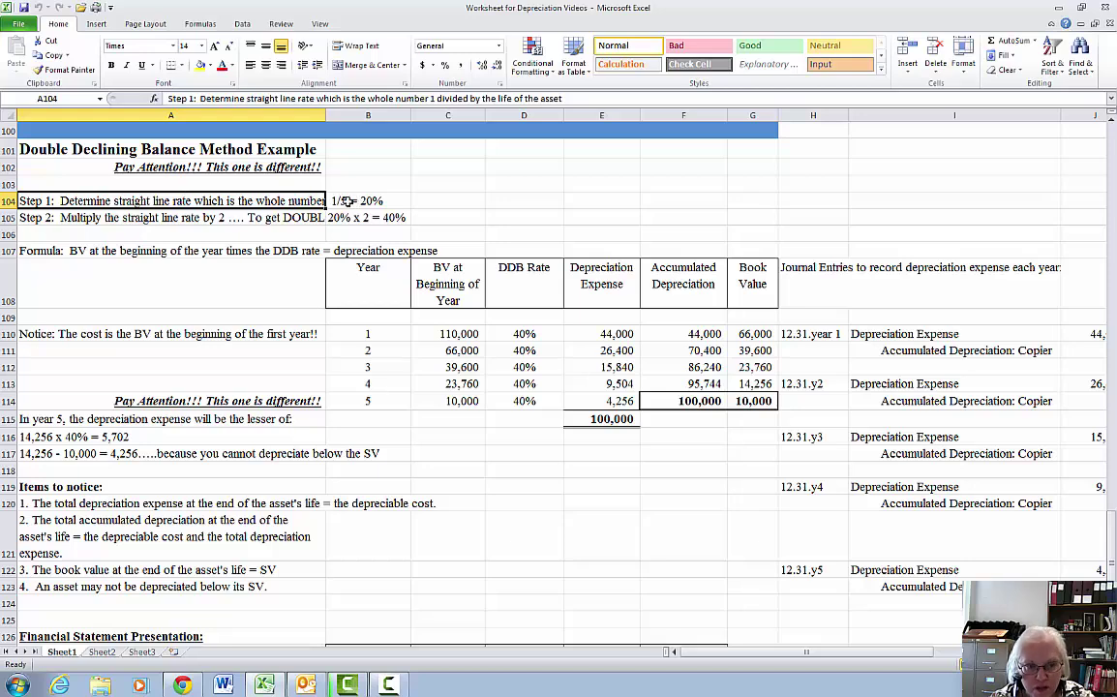
left_click(360, 46)
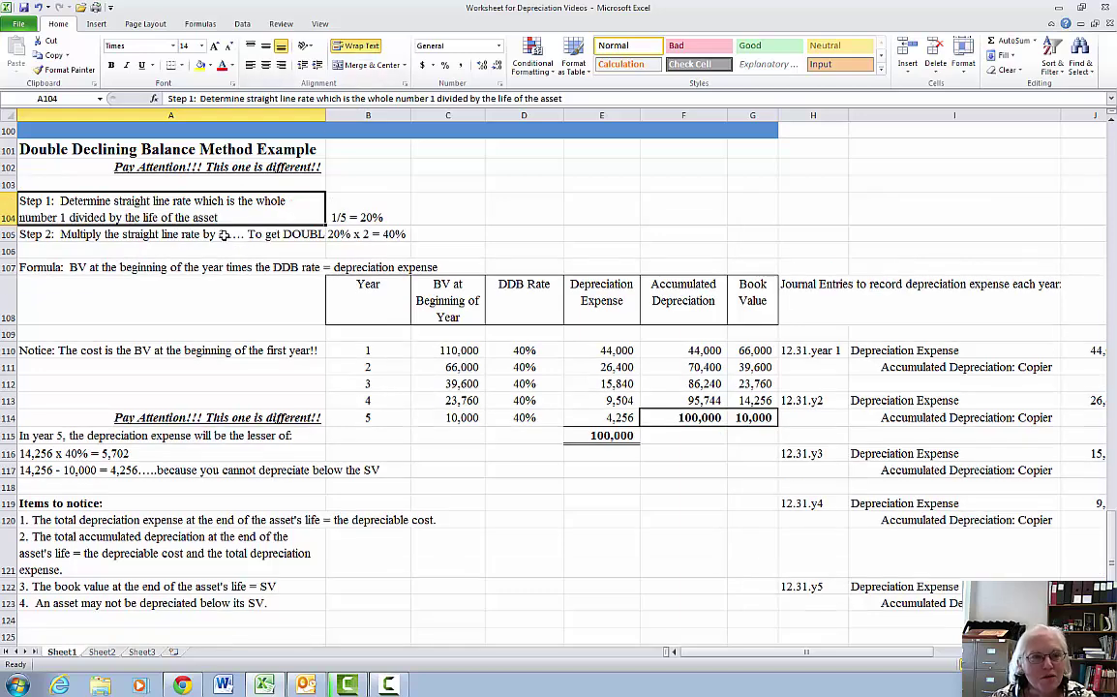
left_click(224, 234)
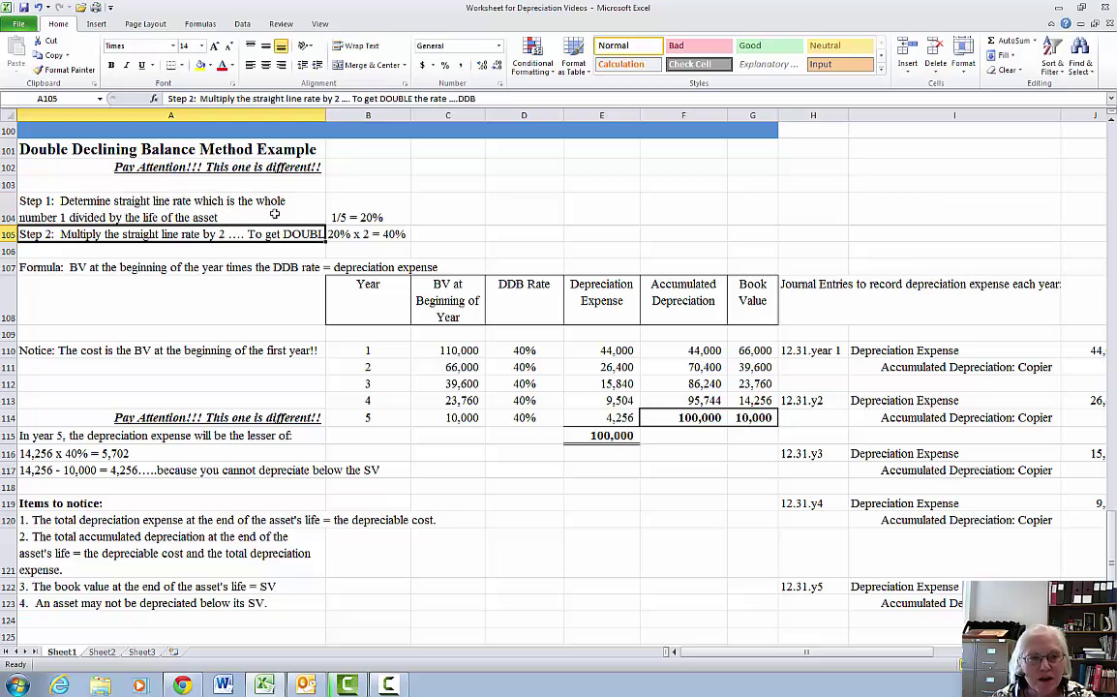
left_click(373, 210)
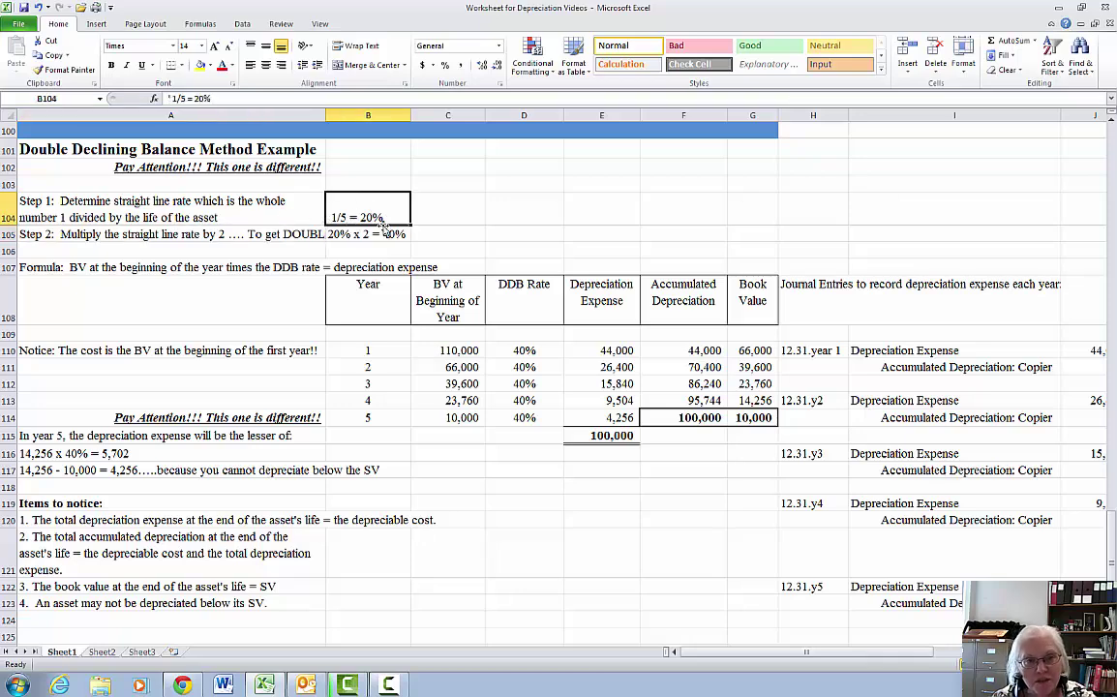
left_click(251, 46)
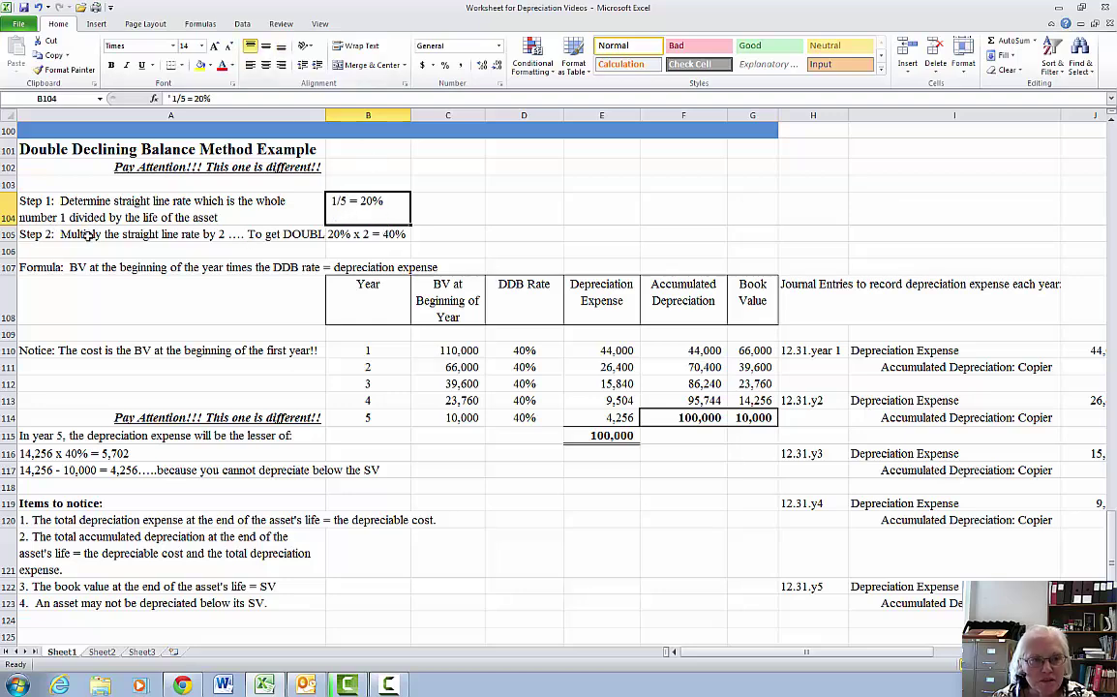
left_click_drag(83, 233, 332, 238)
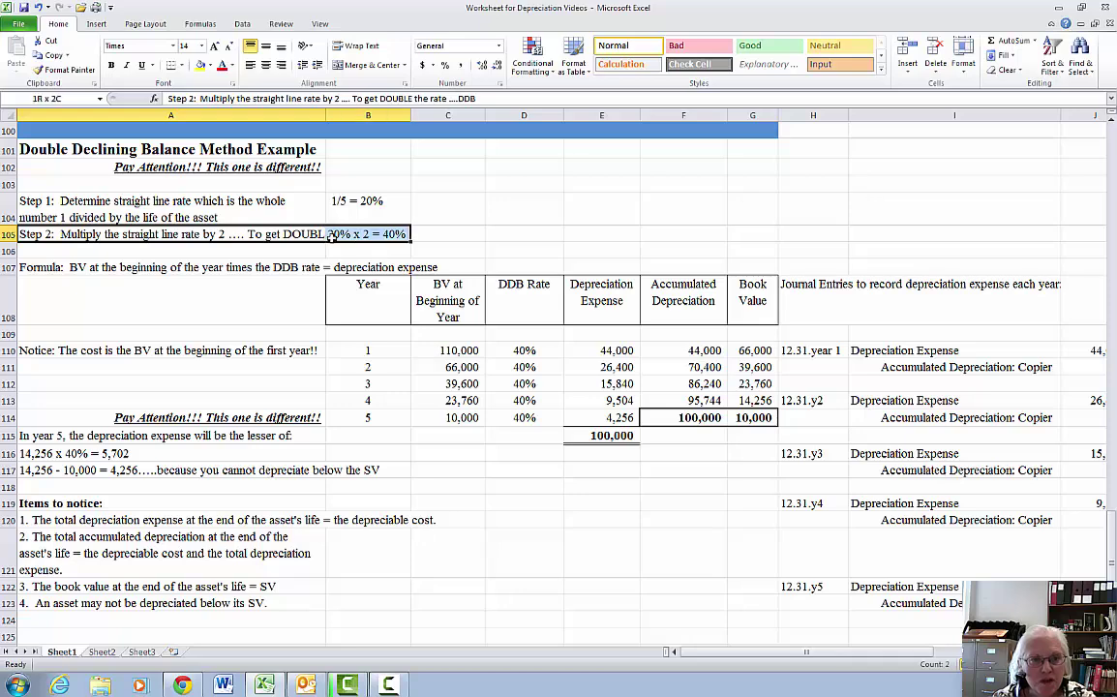
left_click(350, 46)
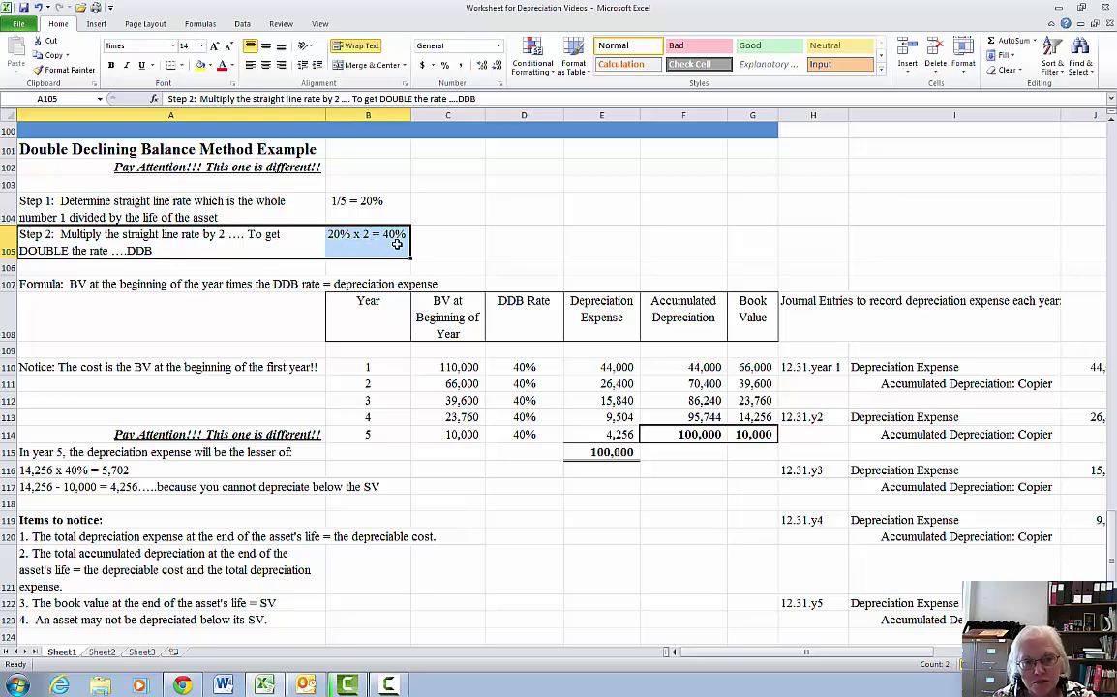
Highlight the depreciation expense formula across cells A107 to C107 with a yellow fill.
left_click(46, 284)
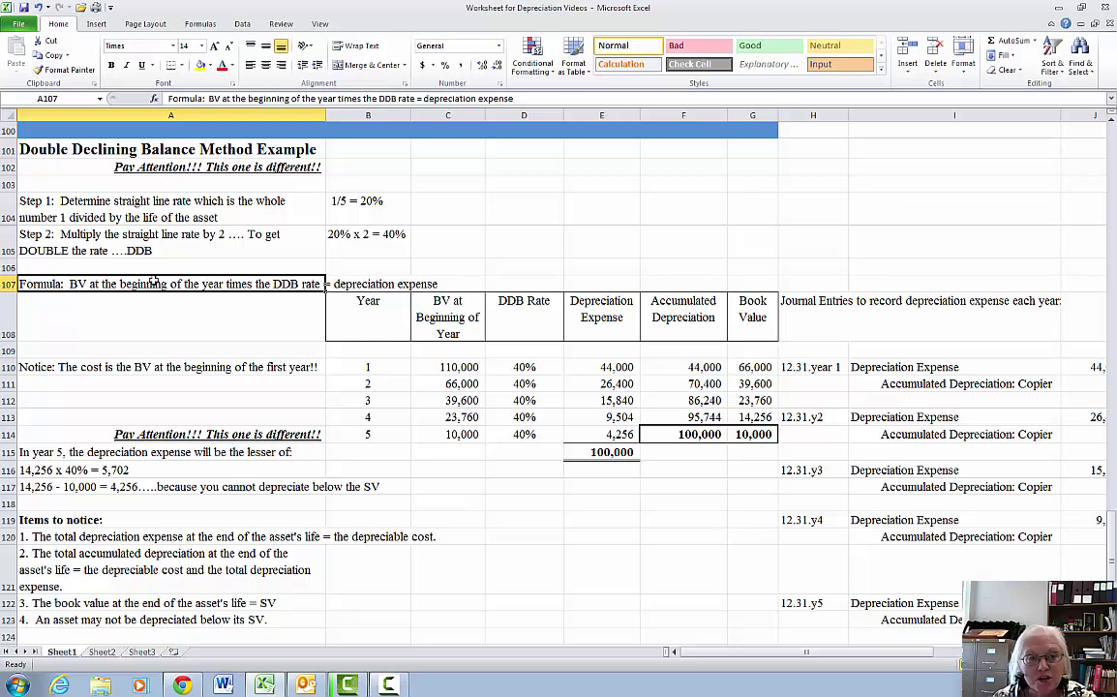
left_click(200, 66)
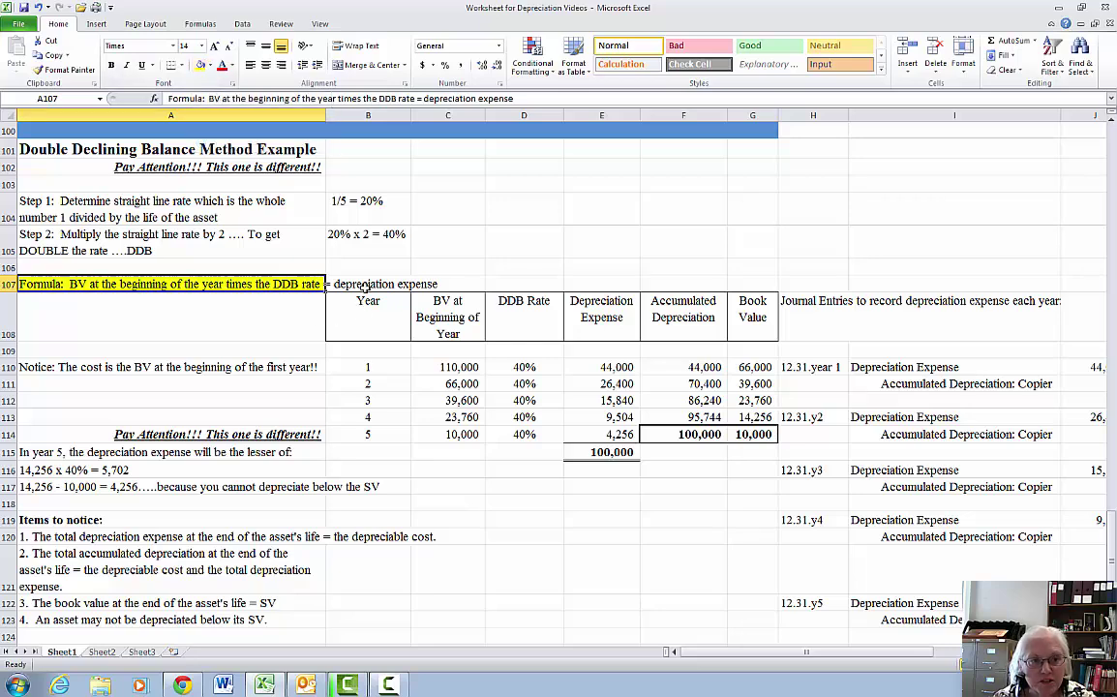
key("Tab")
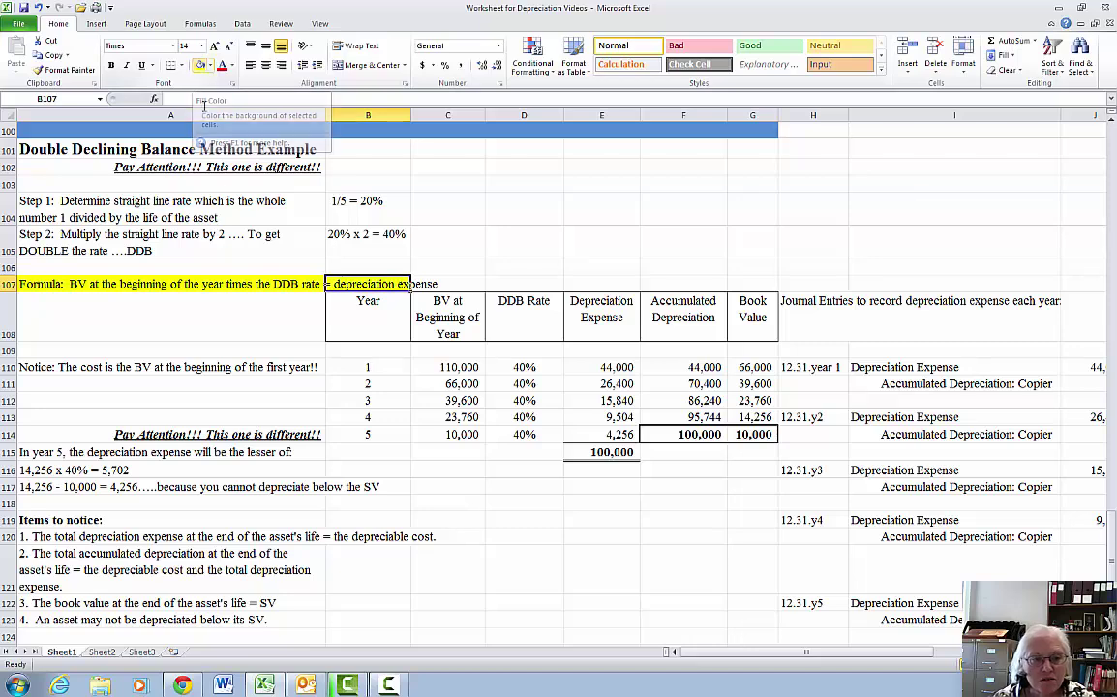
left_click(418, 278)
left_click(200, 66)
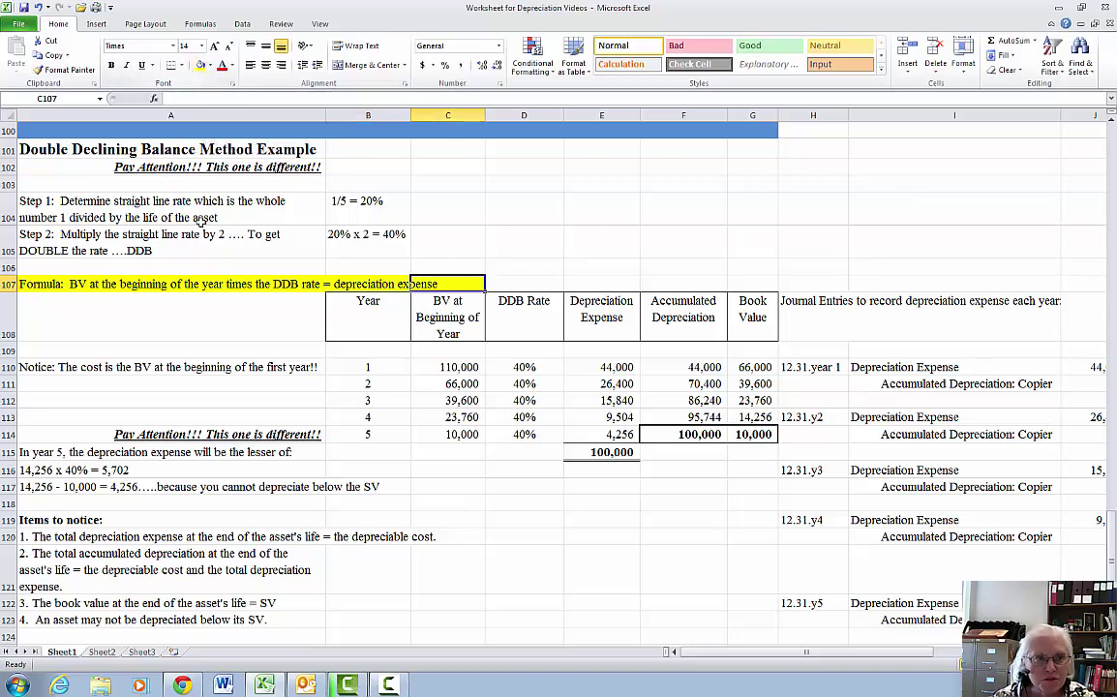
Highlight the "Pay Attention!!! This one is different!!" note in A102 with a yellow fill.
left_click(189, 164)
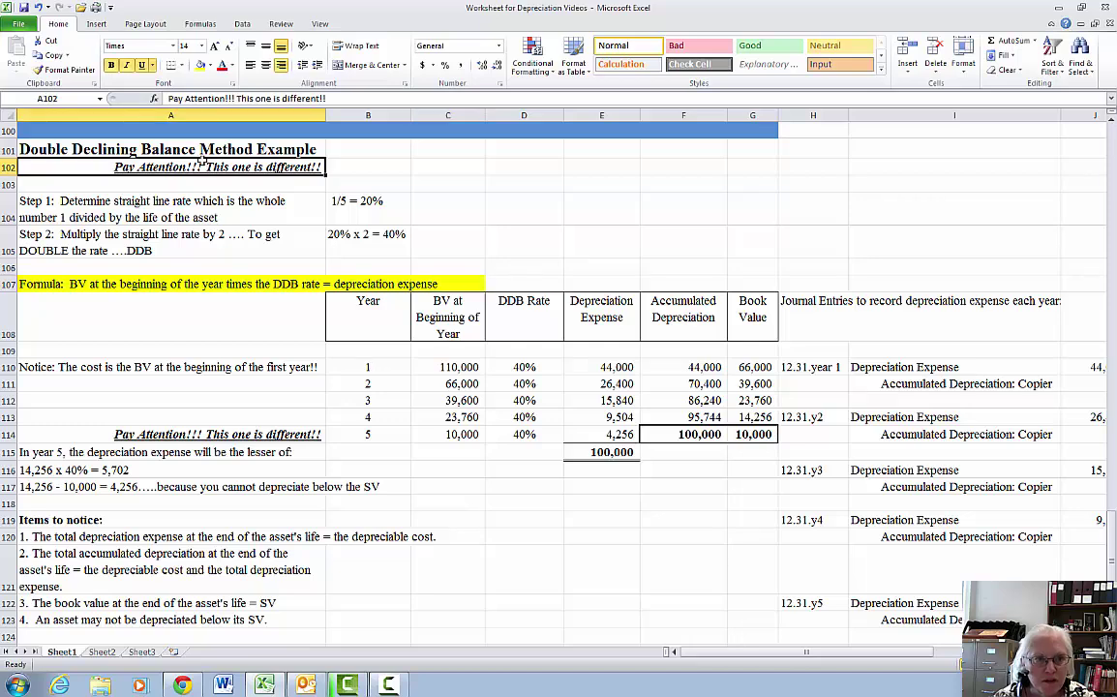
left_click(200, 66)
left_click(156, 310)
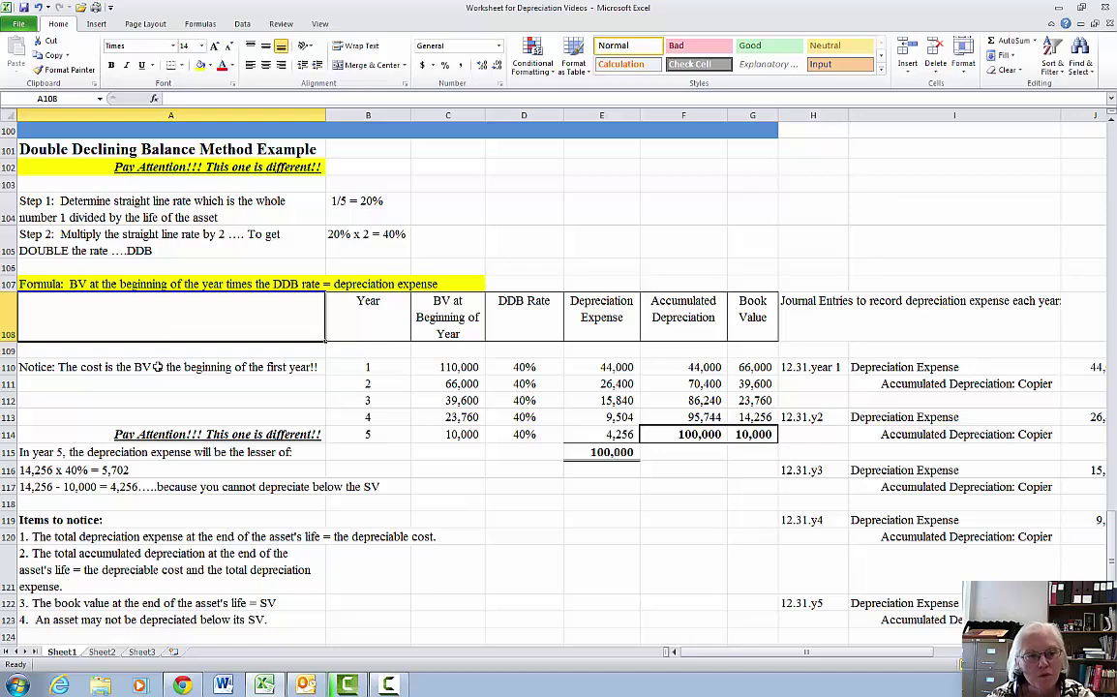
Examine the year 1 double declining balance calculation in row 110, its journal entry and the Accumulated Depreciation: Copier account.
left_click(156, 367)
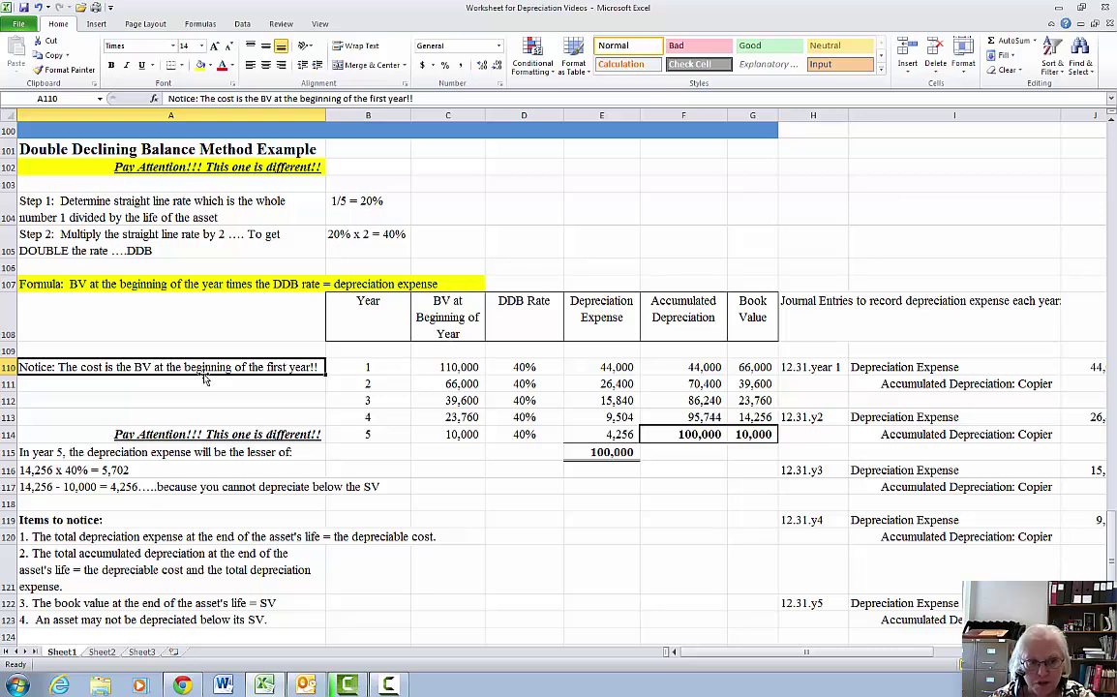
left_click(375, 367)
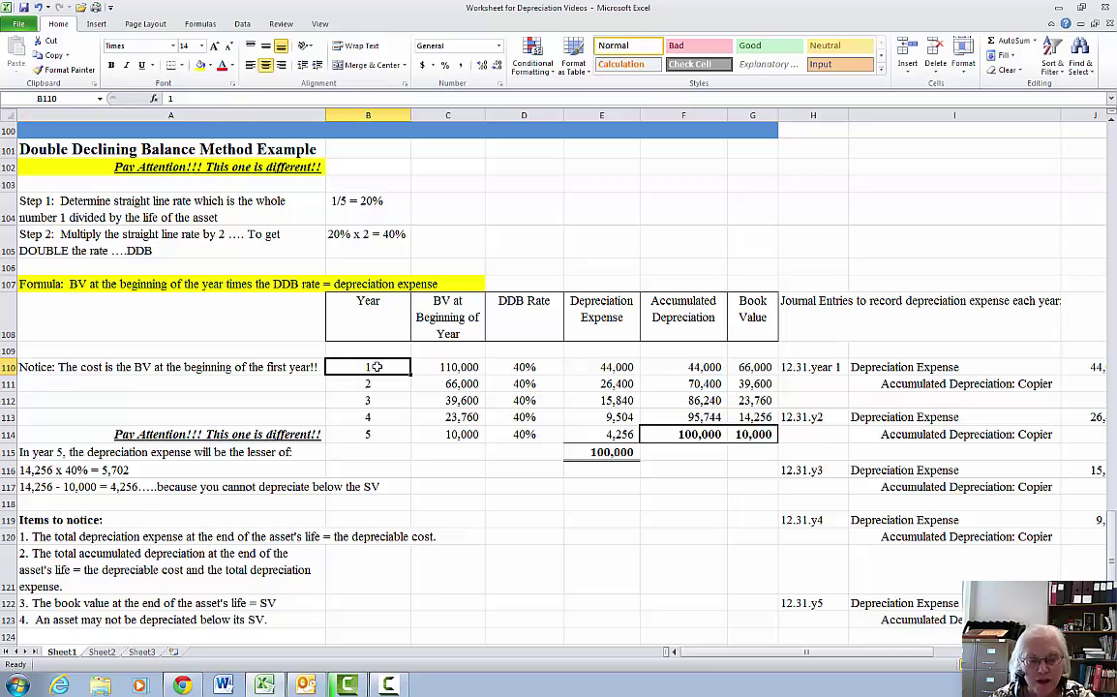
left_click(462, 367)
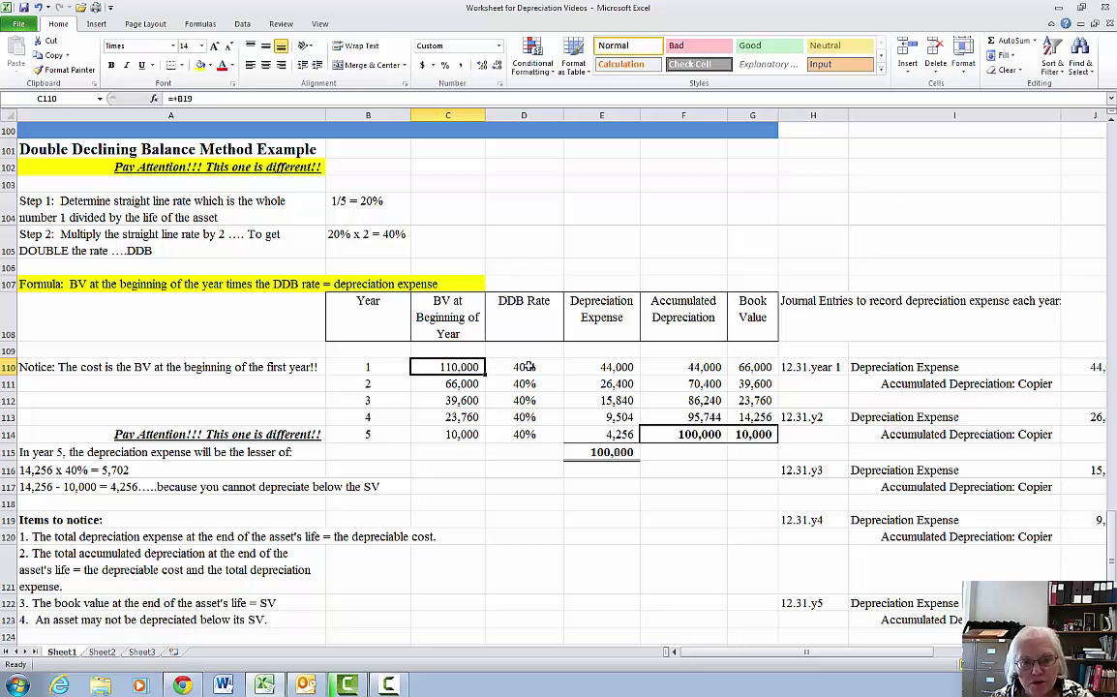
left_click(538, 367)
left_click(598, 367)
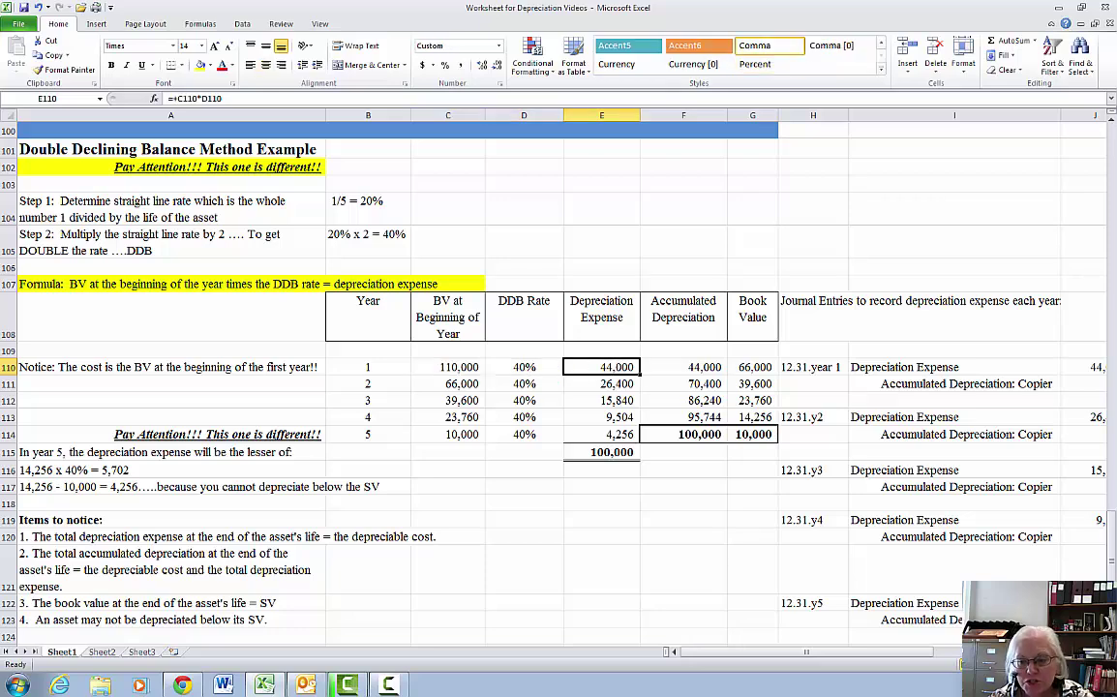
scroll(558, 377, "right", 1)
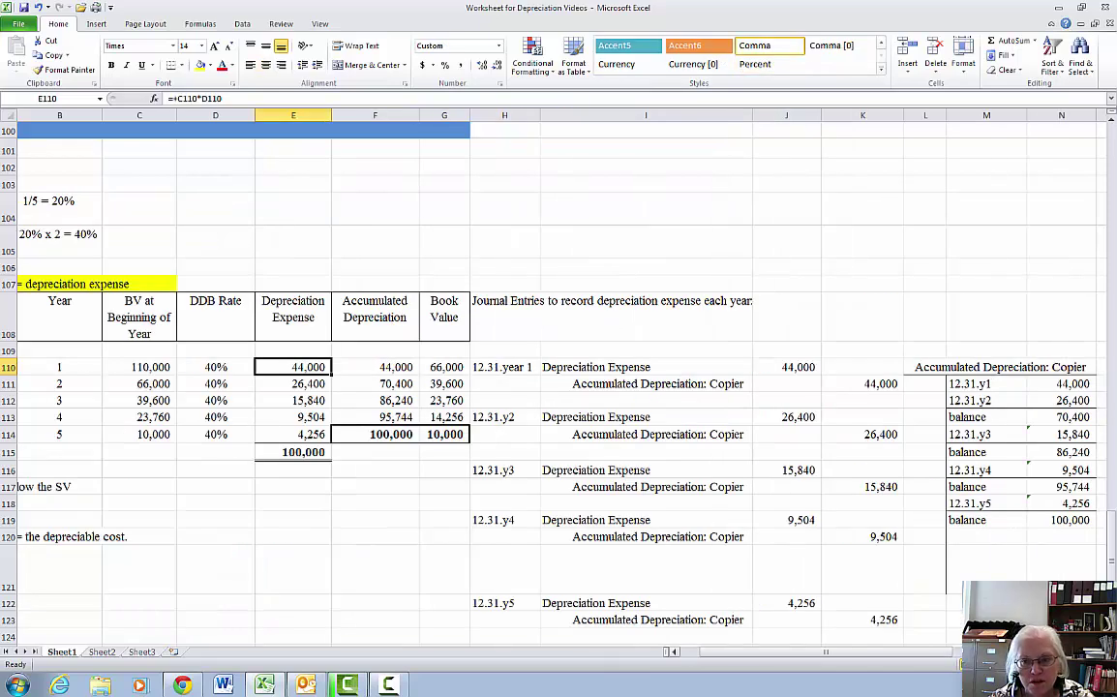
left_click_drag(502, 366, 872, 385)
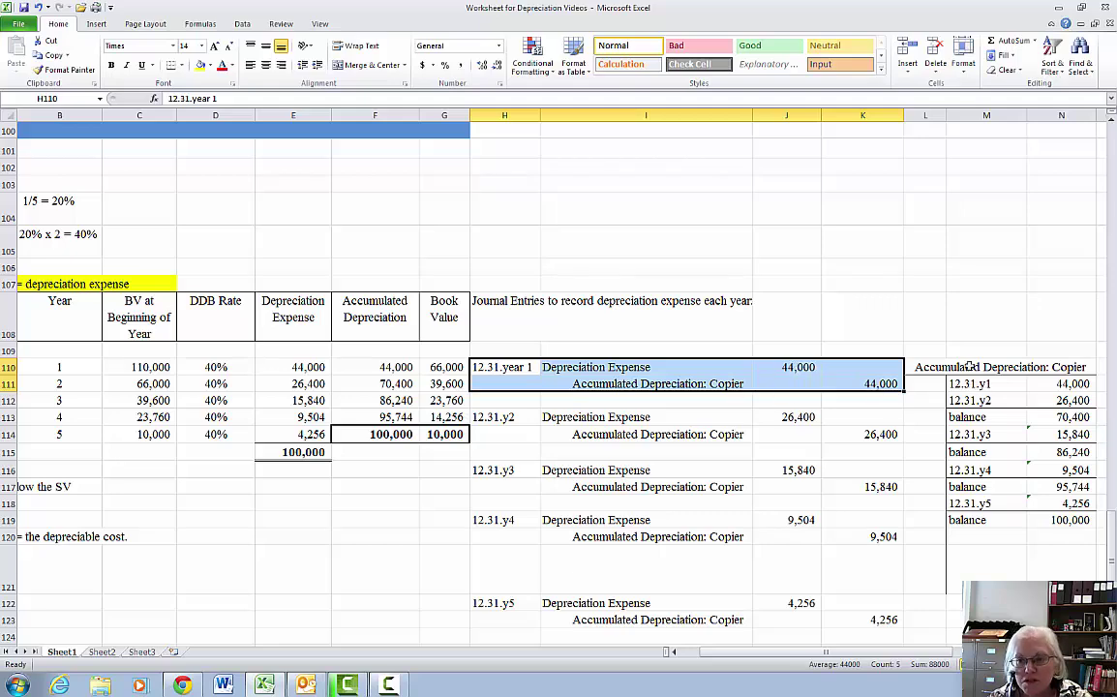
left_click_drag(1006, 367, 1026, 383)
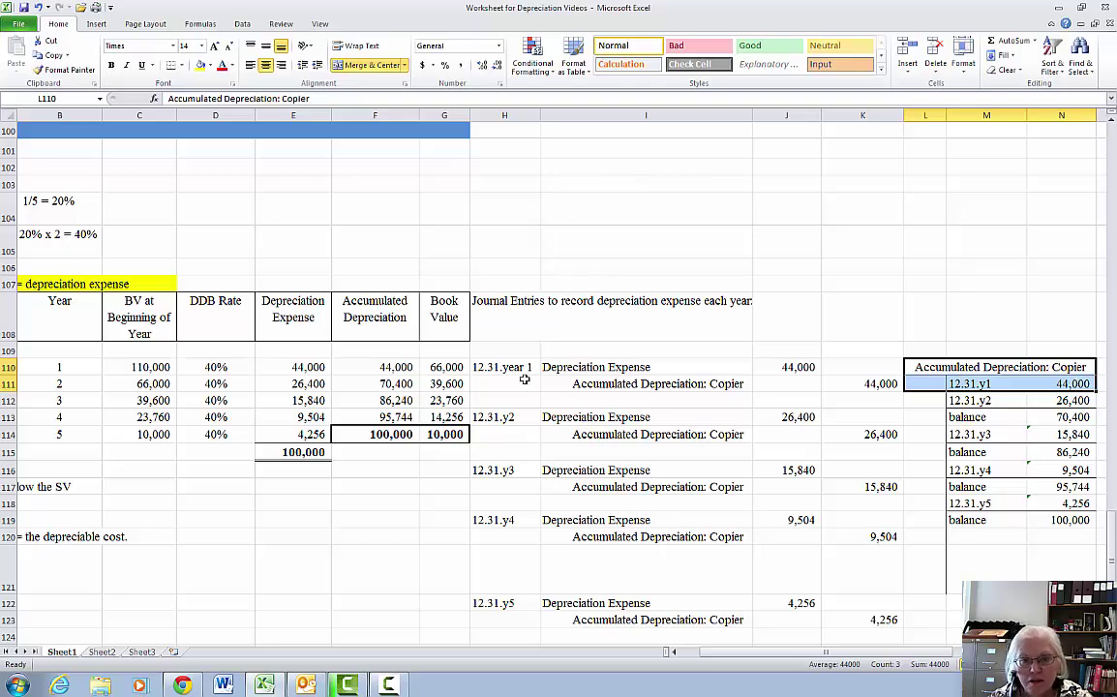
left_click(386, 367)
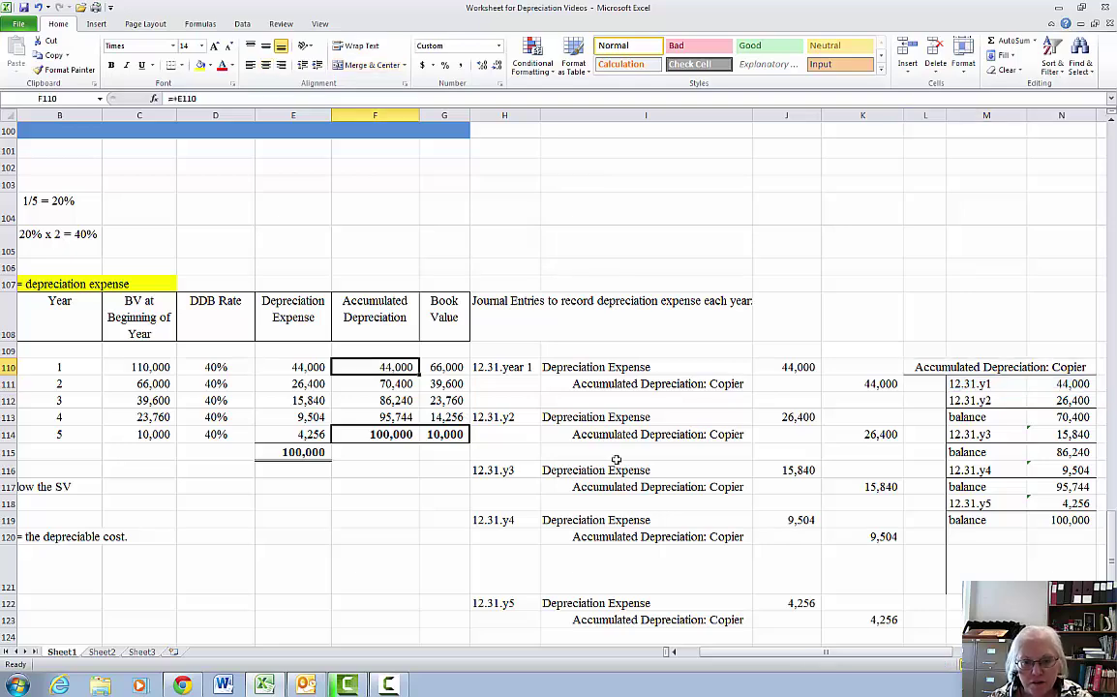
Examine the 12.31.y1 financial statement presentation and compare year 1's ending book value with year 2's beginning book value.
left_click_drag(711, 652, 644, 651)
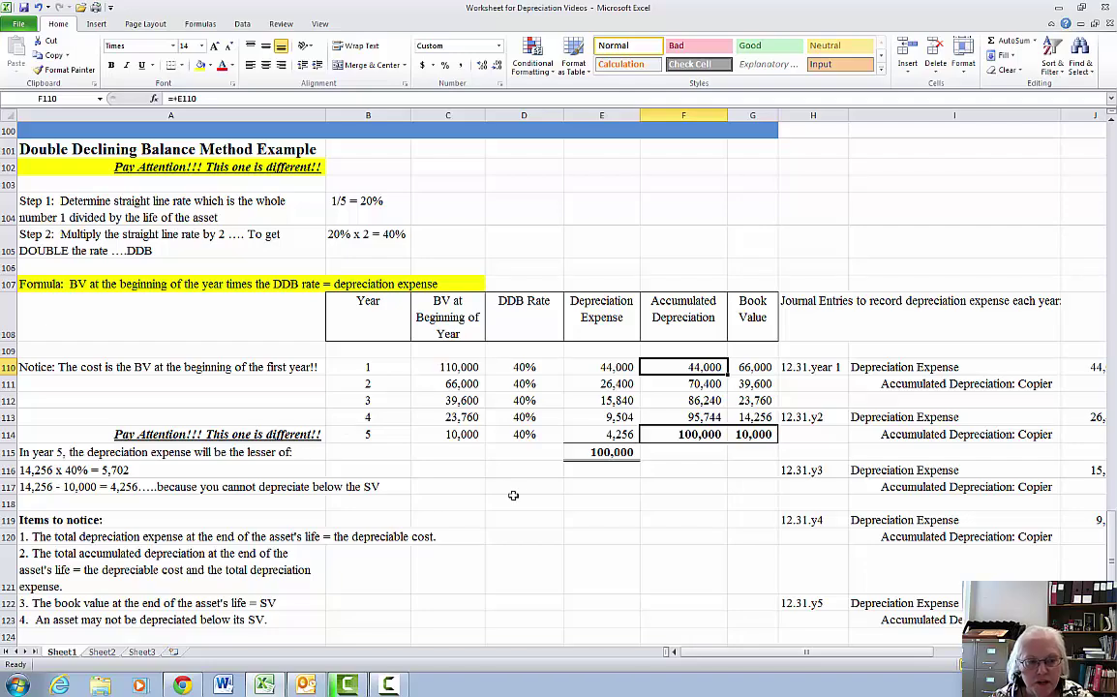
scroll(513, 496, "down", 2)
scroll(513, 495, "down", 1)
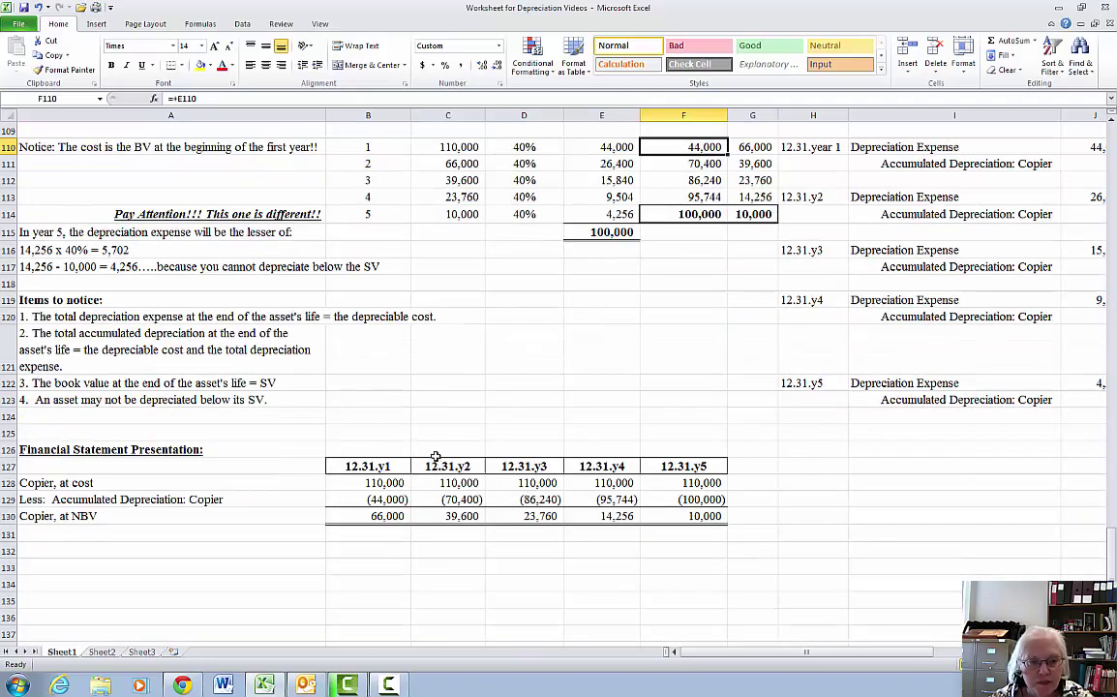
left_click_drag(112, 447, 353, 522)
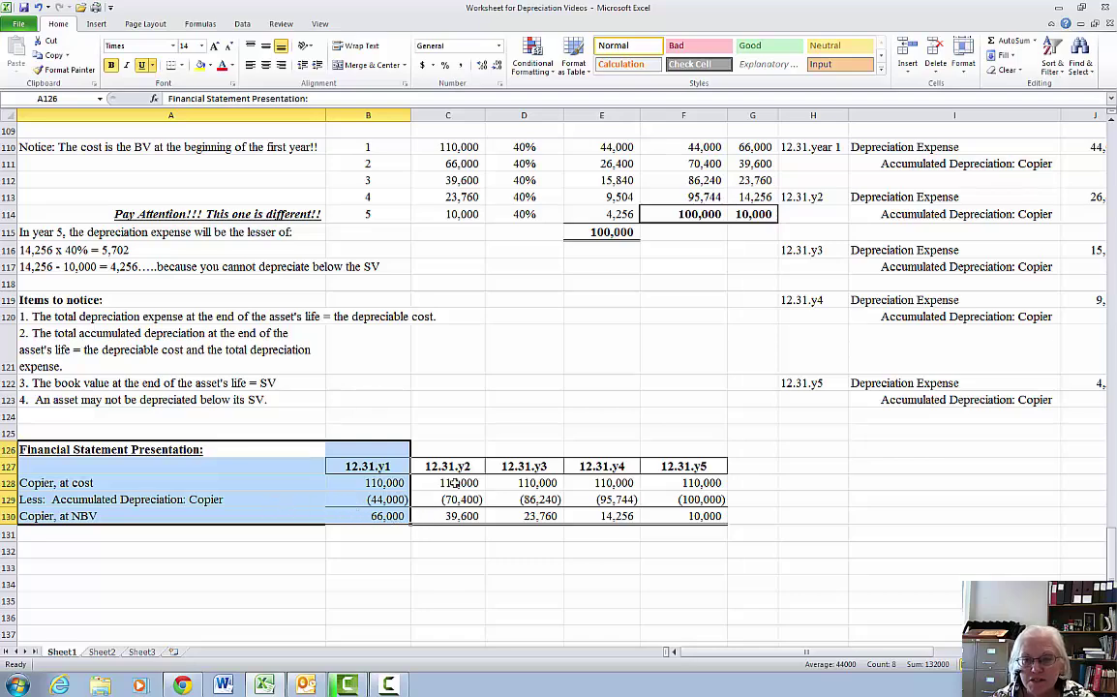
scroll(411, 435, "up", 1)
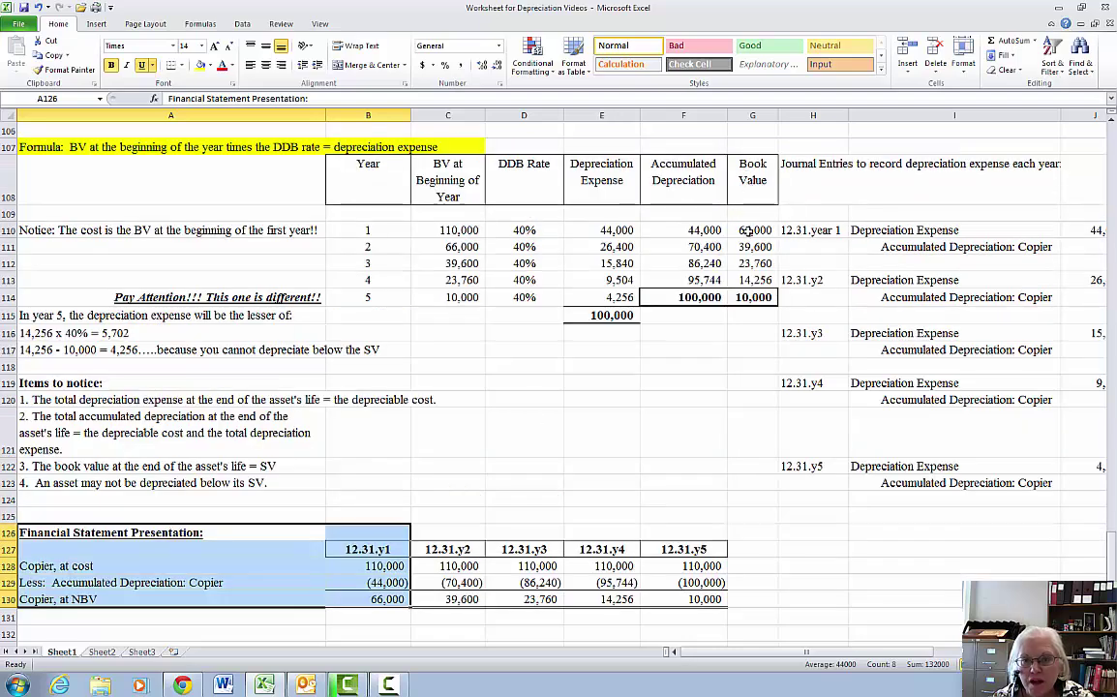
left_click(748, 231)
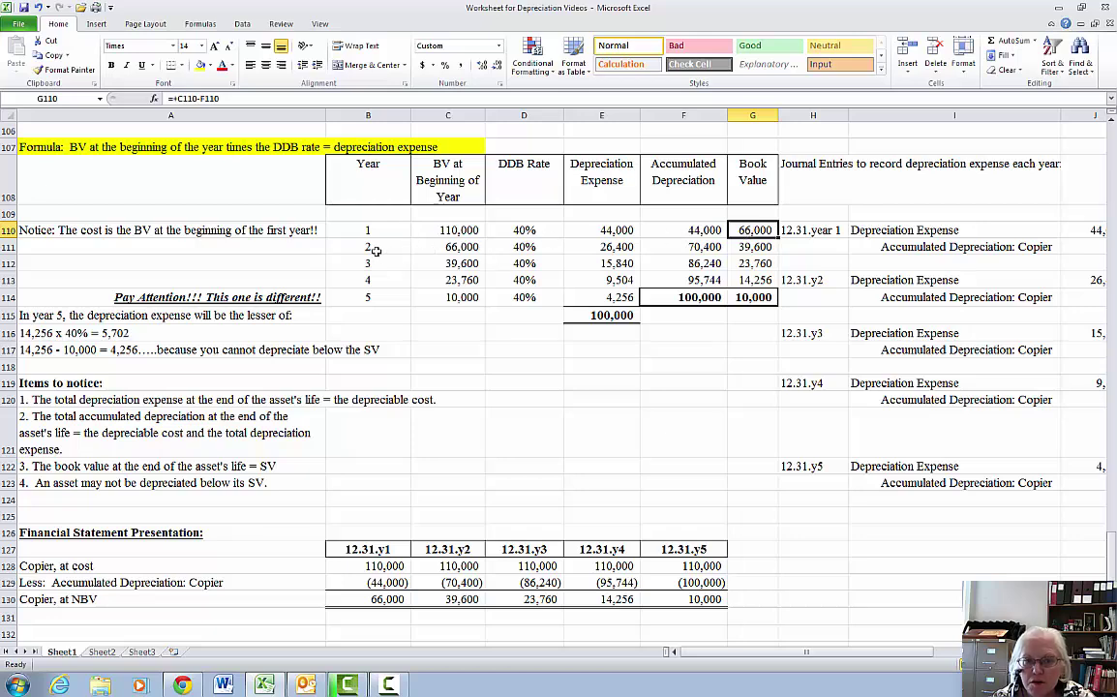
left_click_drag(374, 247, 427, 245)
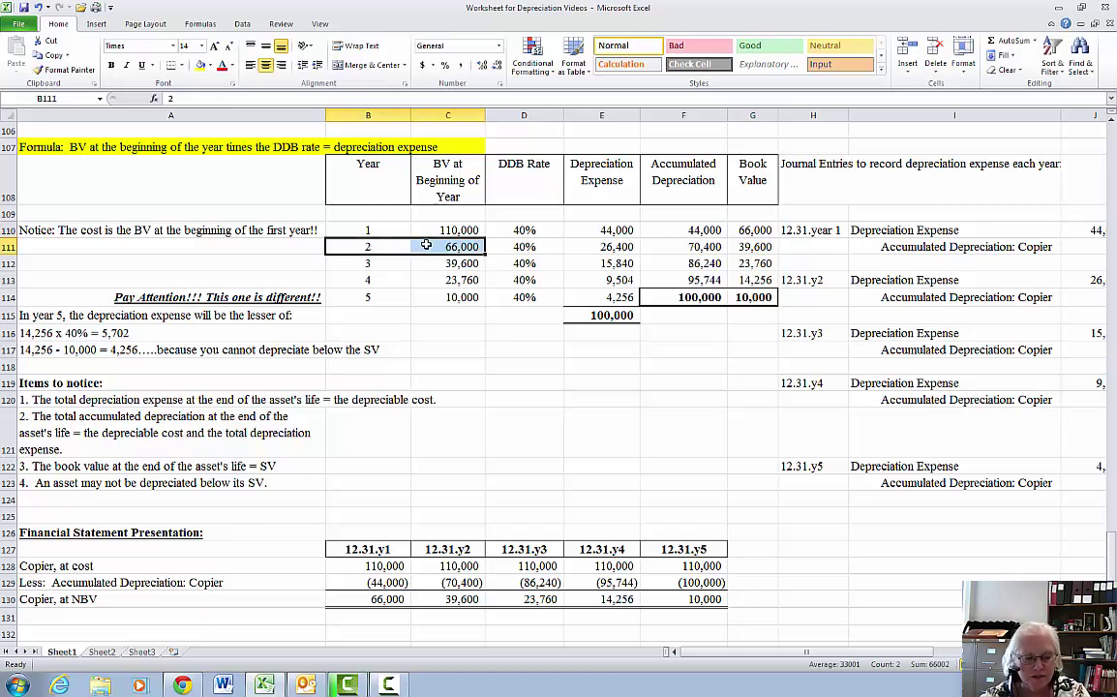
left_click(748, 230, "shift")
left_click(747, 230)
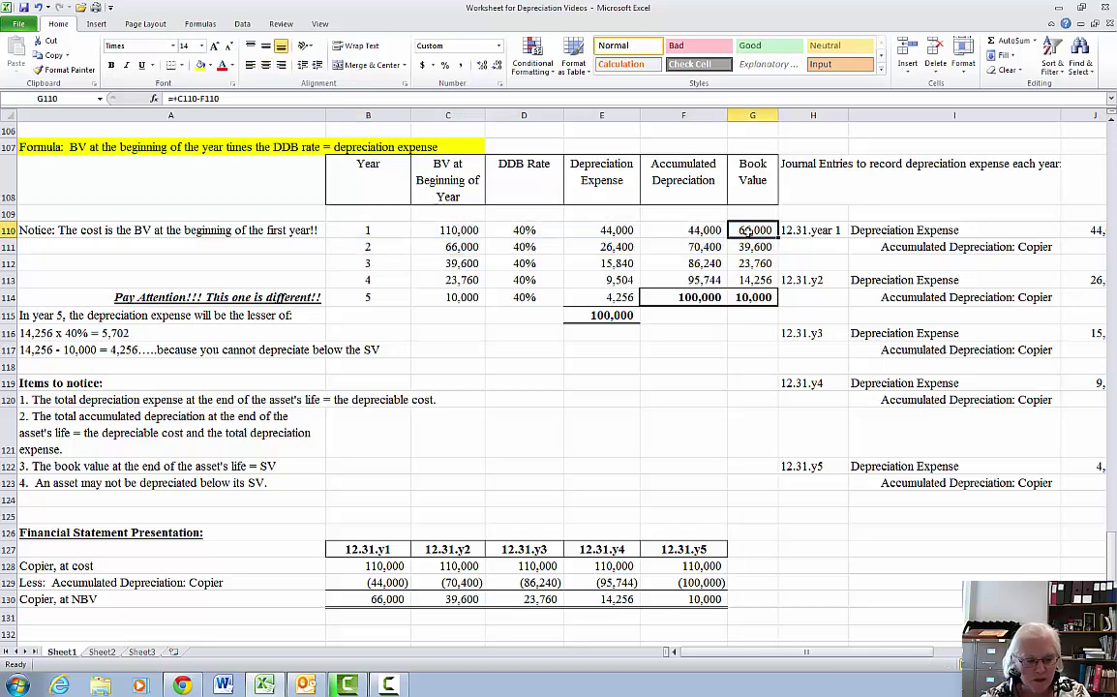
Examine year 2's double declining balance calculation in row 111, from the beginning book value through the DDB rate to depreciation expense.
left_click_drag(395, 249, 445, 246)
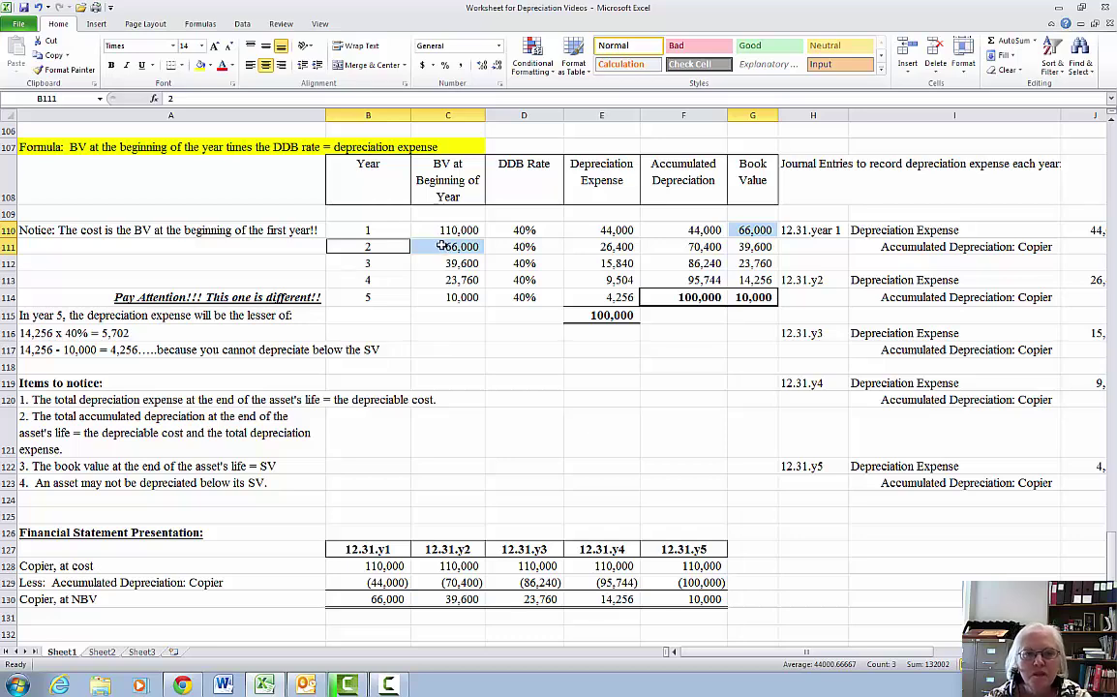
left_click(430, 247)
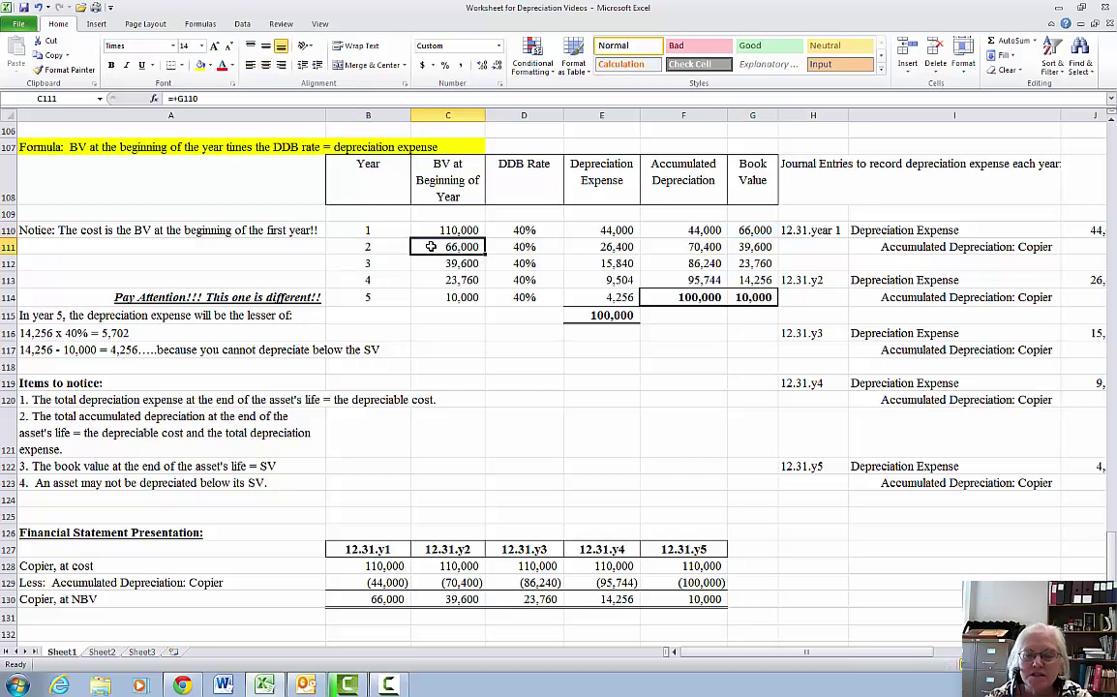
left_click(529, 248)
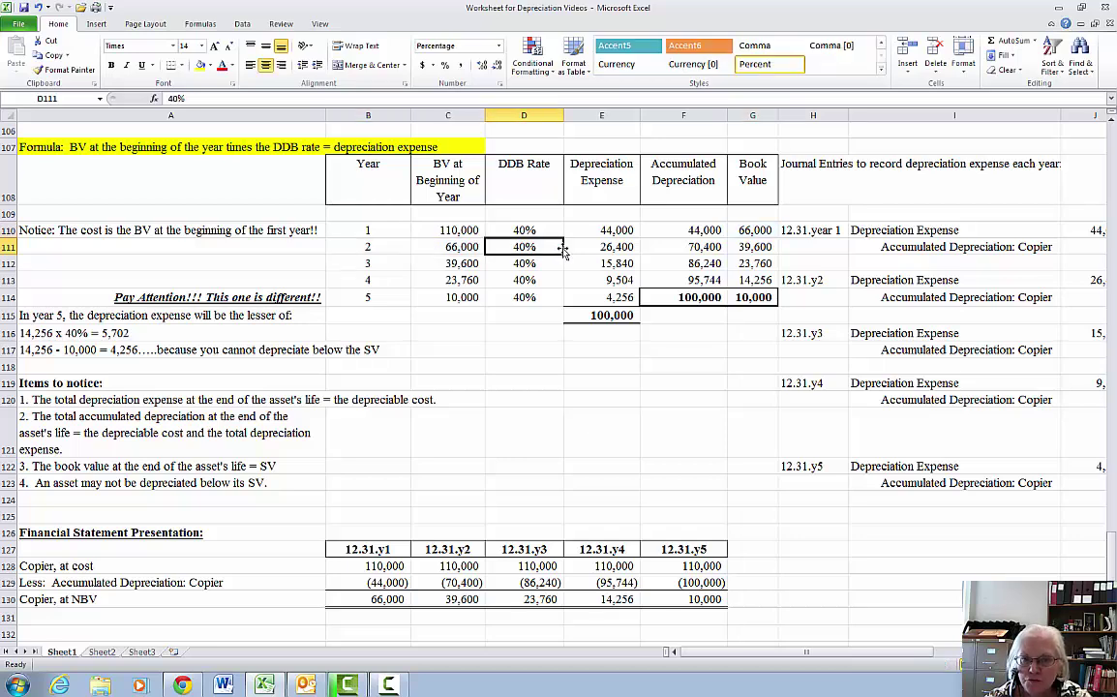
left_click(569, 246)
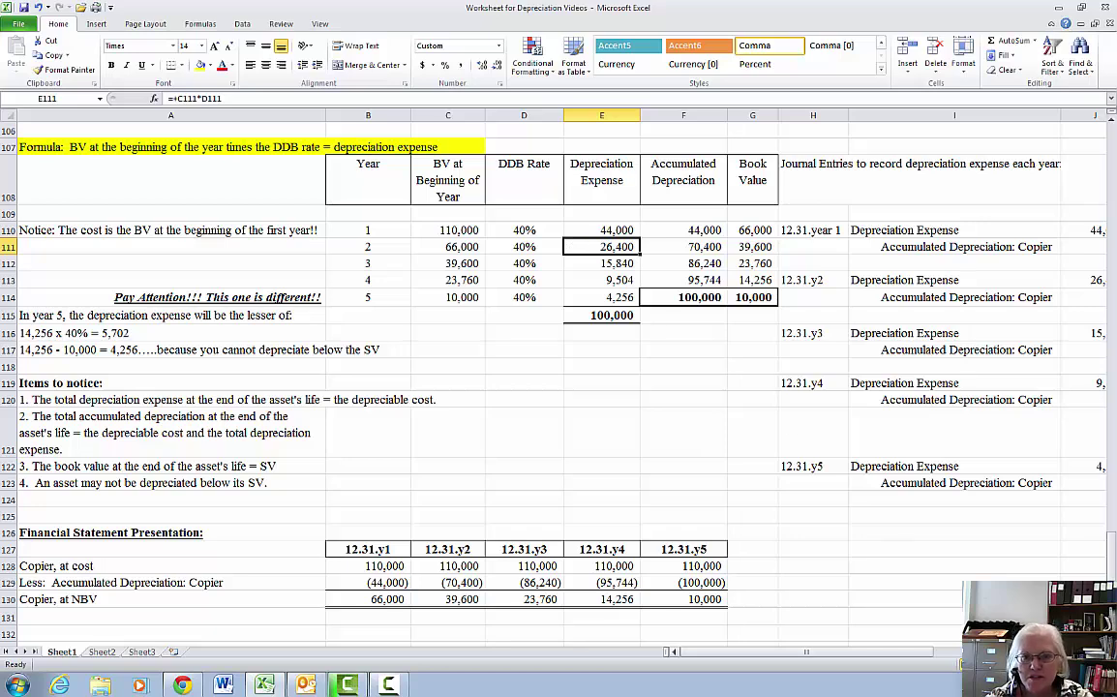
Trace the 12.31.y2 journal entry into the Accumulated Depreciation: Copier account and compare its balance with year 2's accumulated depreciation in F111.
scroll(673, 379, "right", 1)
left_click_drag(476, 279, 843, 290)
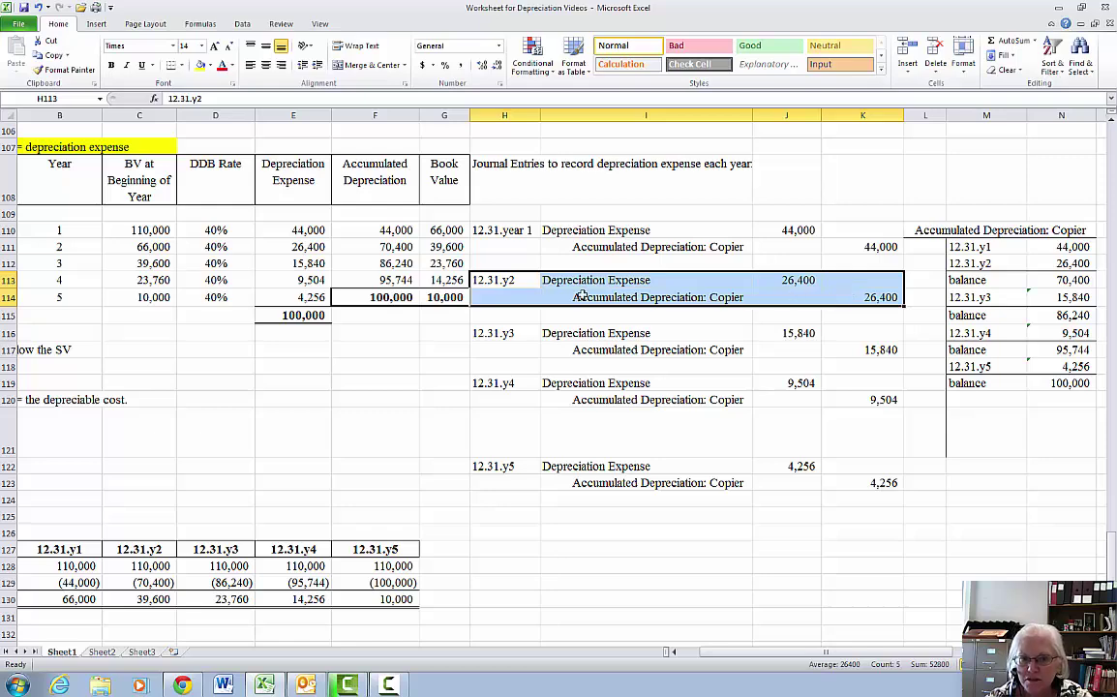
left_click(985, 267)
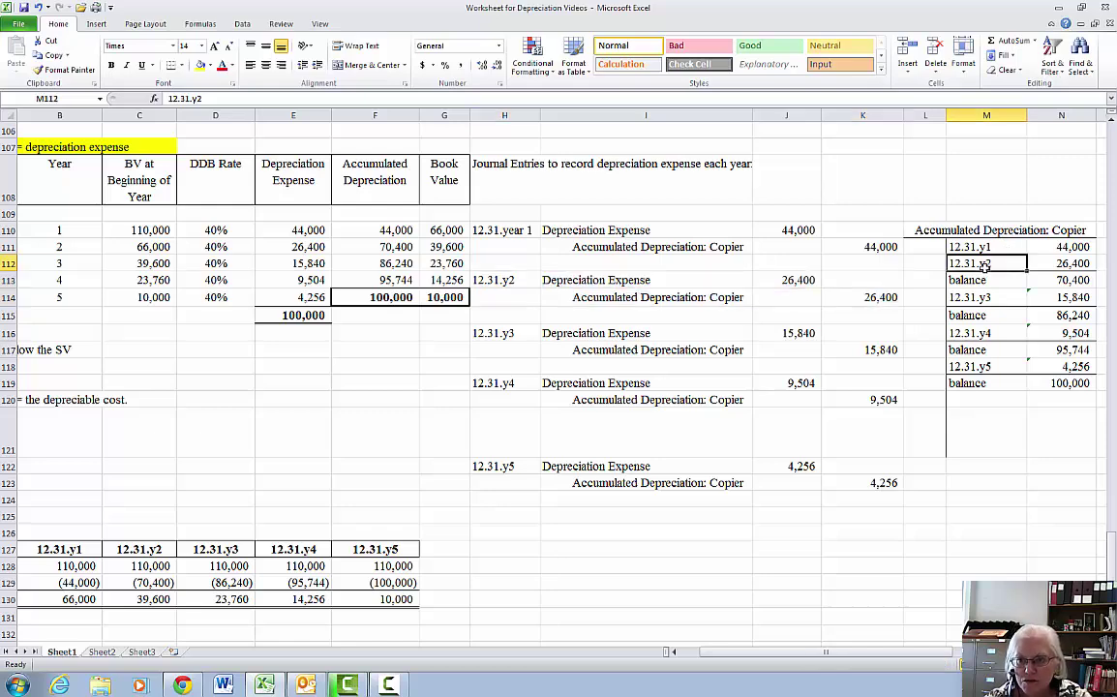
left_click_drag(985, 265, 1059, 265)
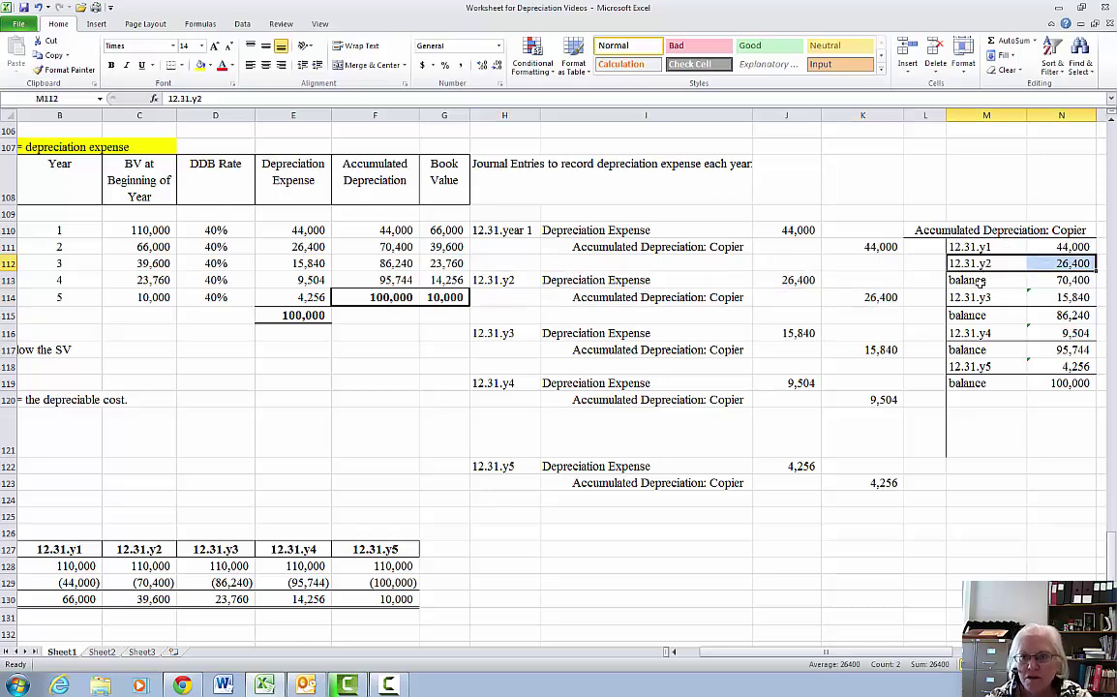
left_click_drag(981, 281, 1055, 281)
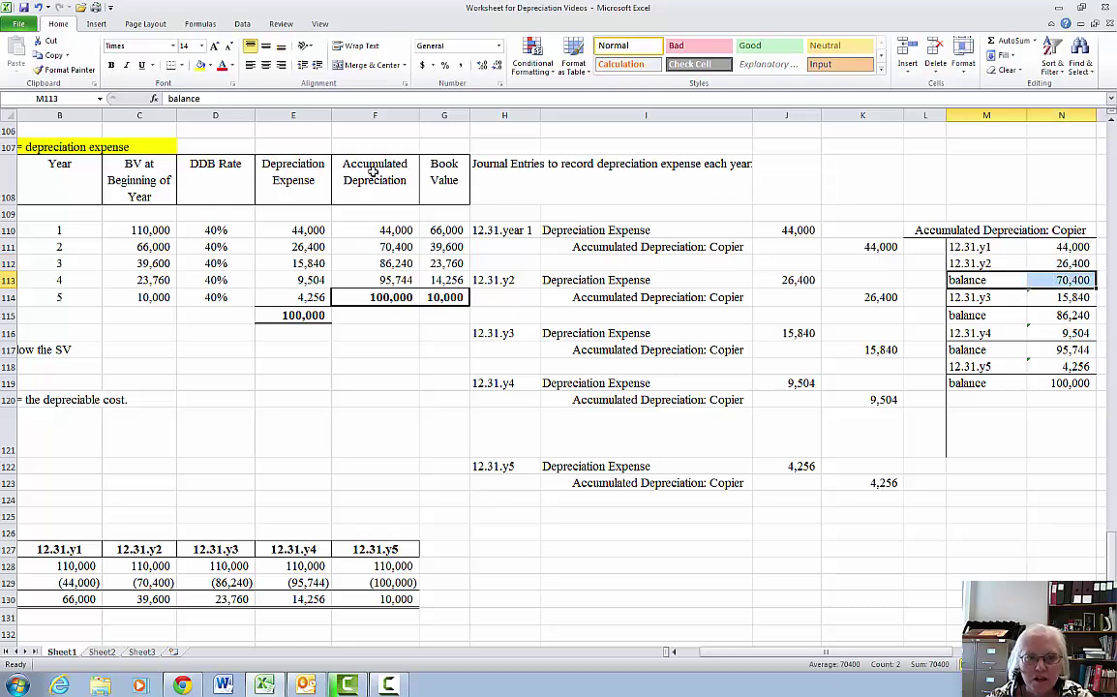
left_click(368, 247)
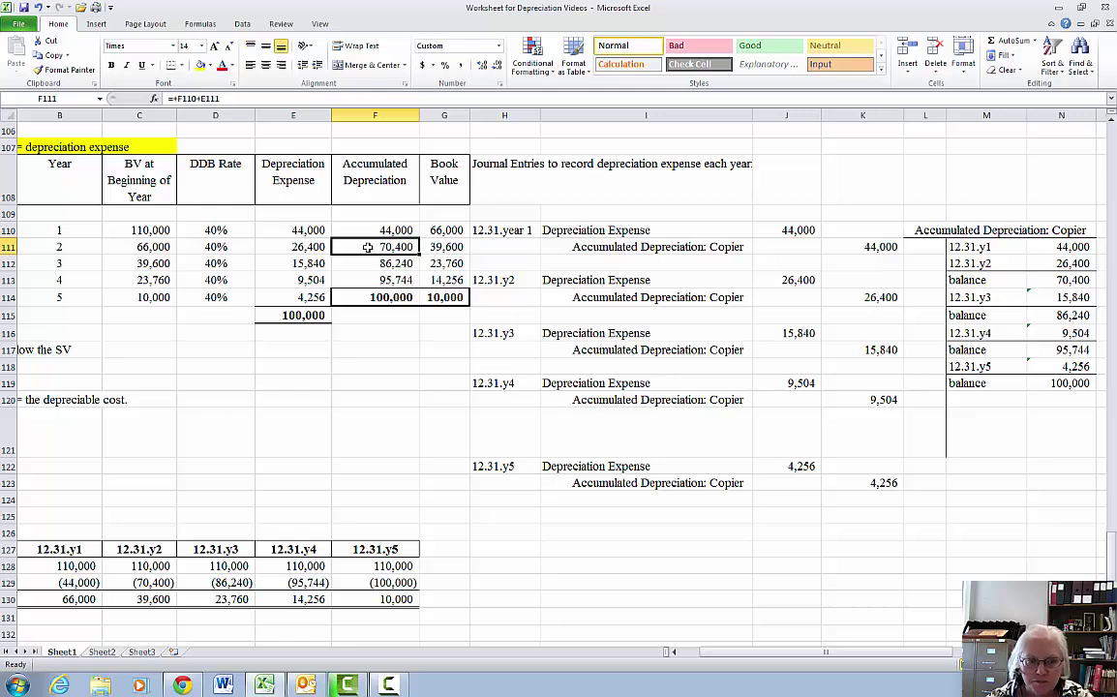
Examine the 12.31.y2 financial statement presentation and compare year 2's ending book value with year 3's beginning book value.
left_click_drag(155, 533, 150, 618)
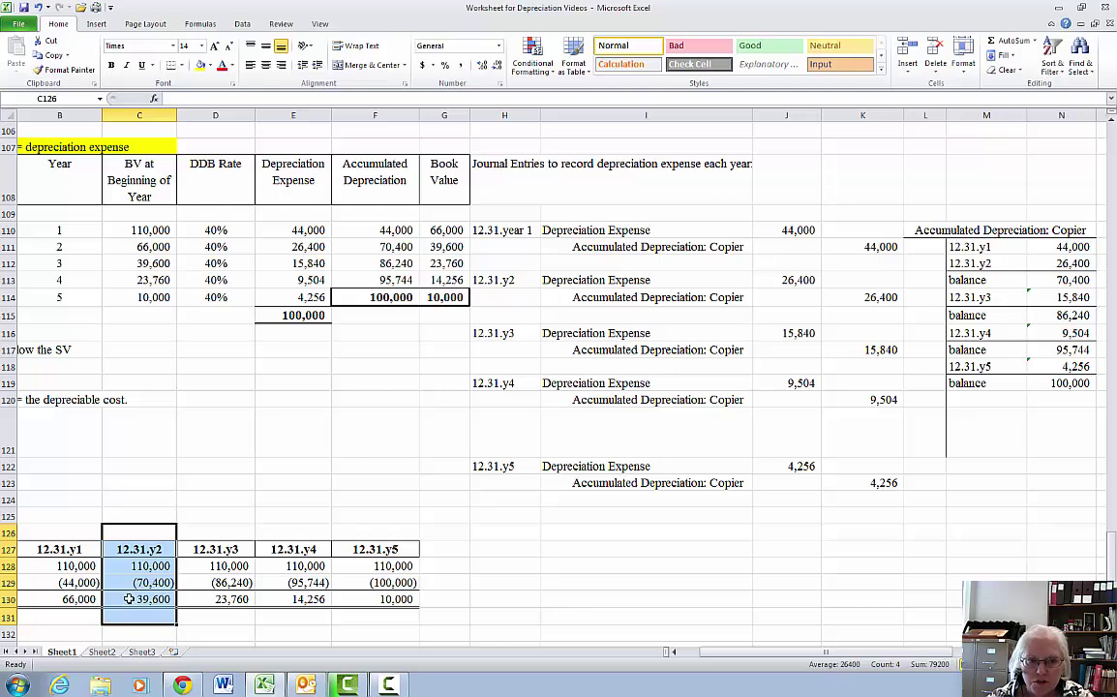
left_click(438, 246)
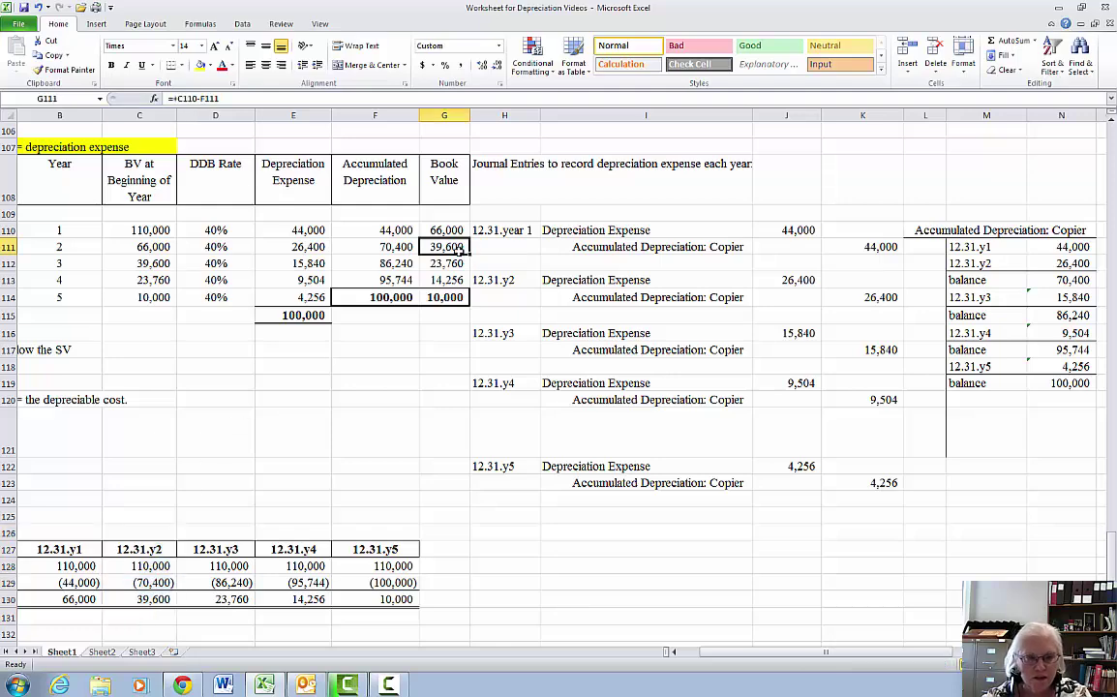
left_click(79, 262, "shift")
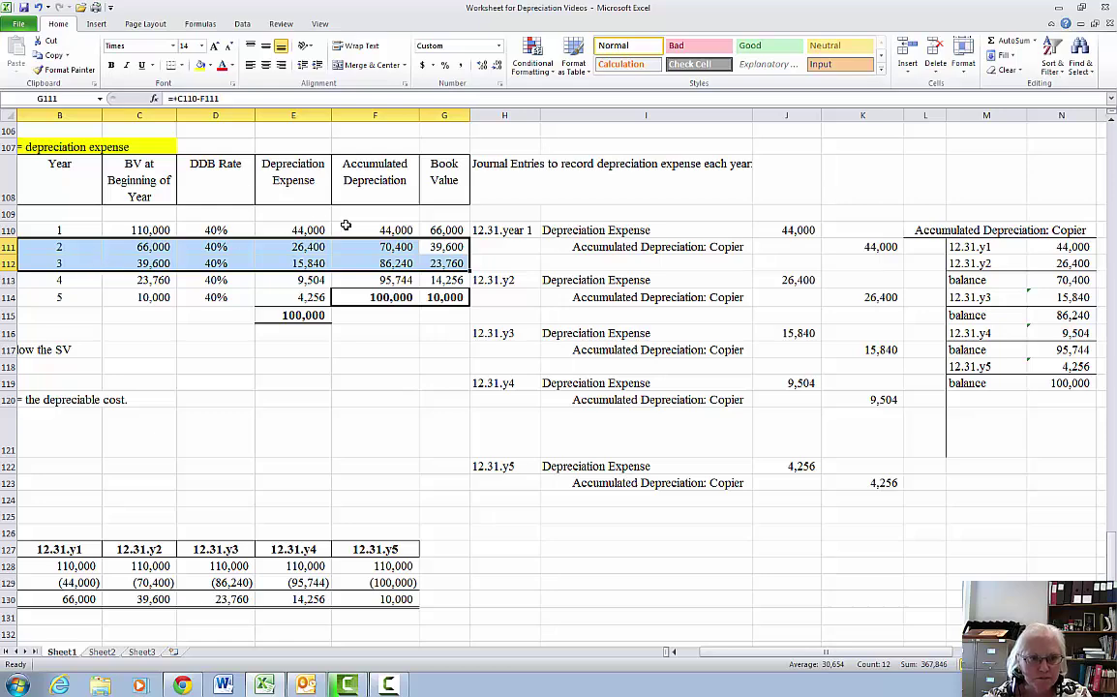
left_click(459, 247)
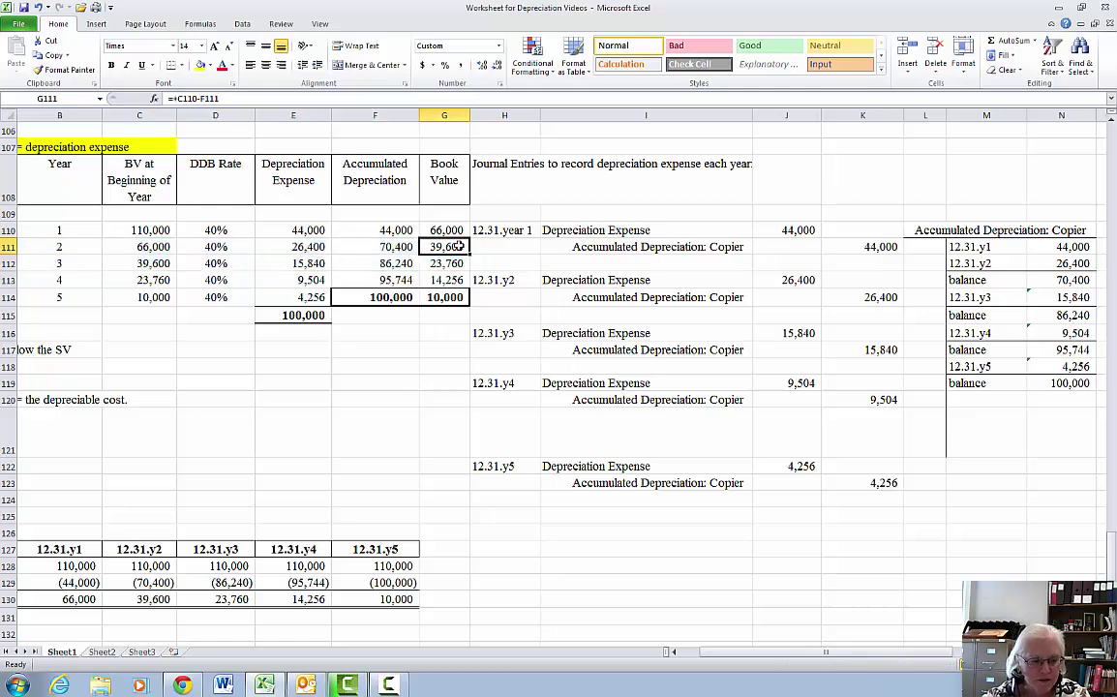
left_click(86, 262, "ctrl")
left_click(146, 262, "ctrl")
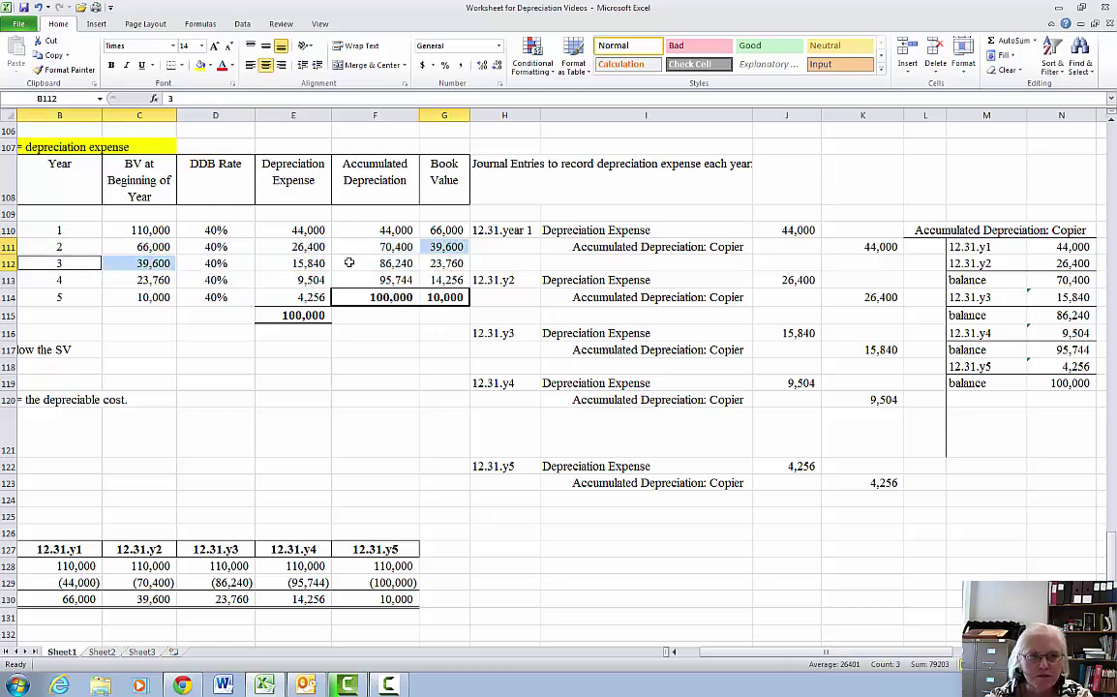
Examine year 3's depreciation calculation in row 112, its journal entry and the 12.31.y3 lines of the Accumulated Depreciation: Copier account.
left_click(237, 263)
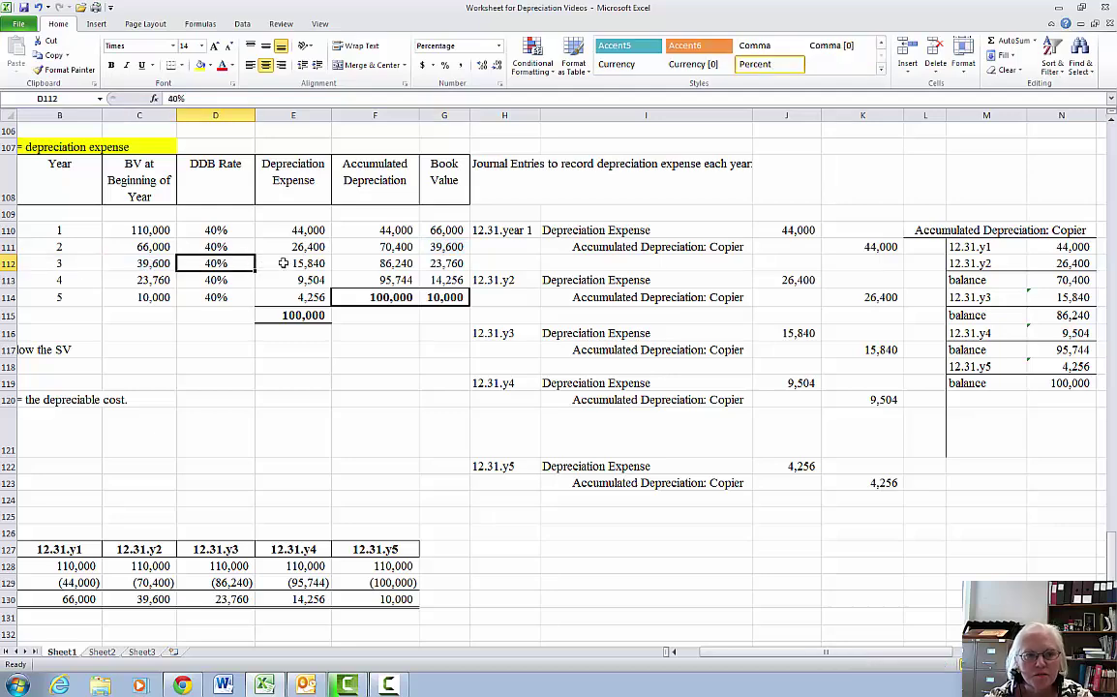
left_click(280, 265)
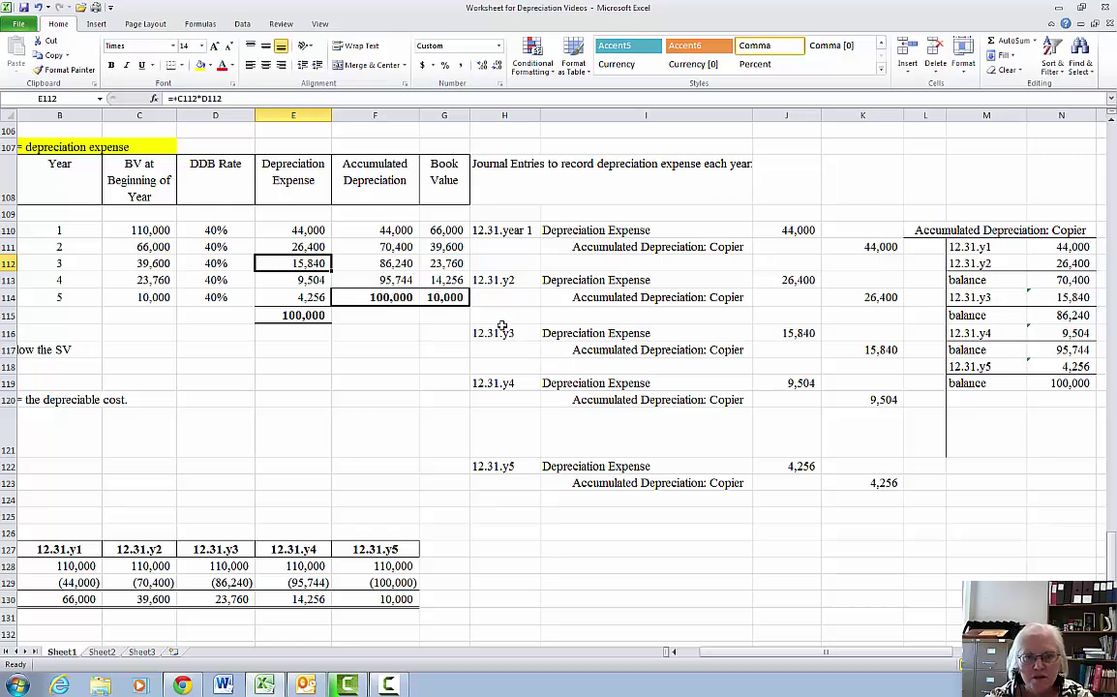
left_click_drag(493, 334, 848, 349)
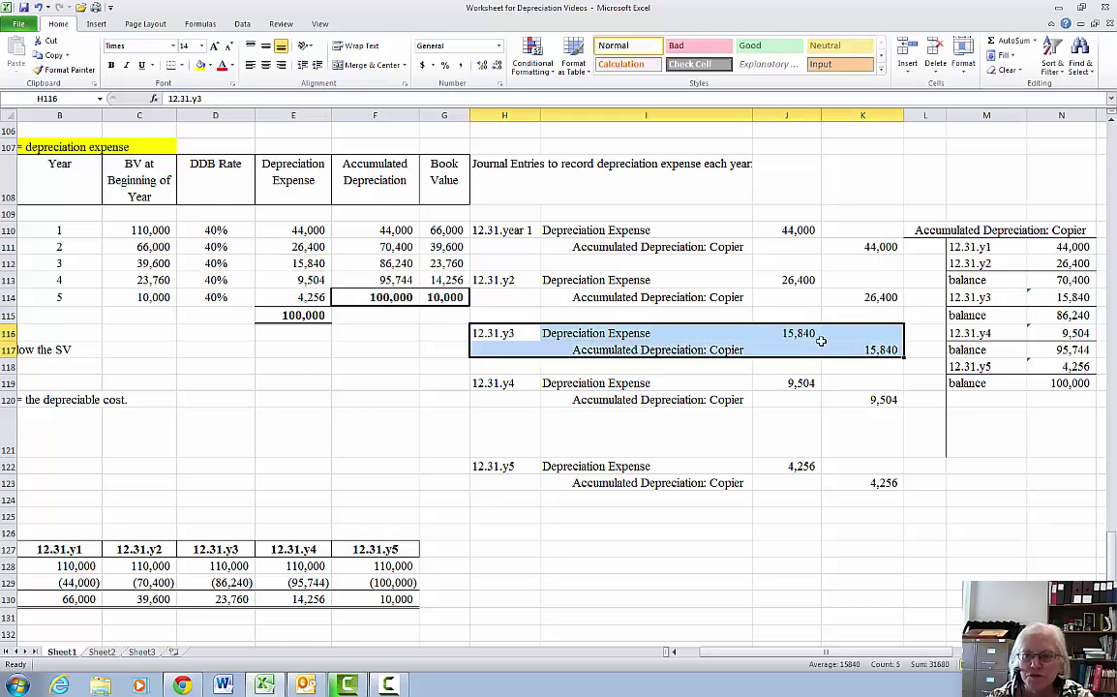
left_click_drag(977, 298, 1054, 310)
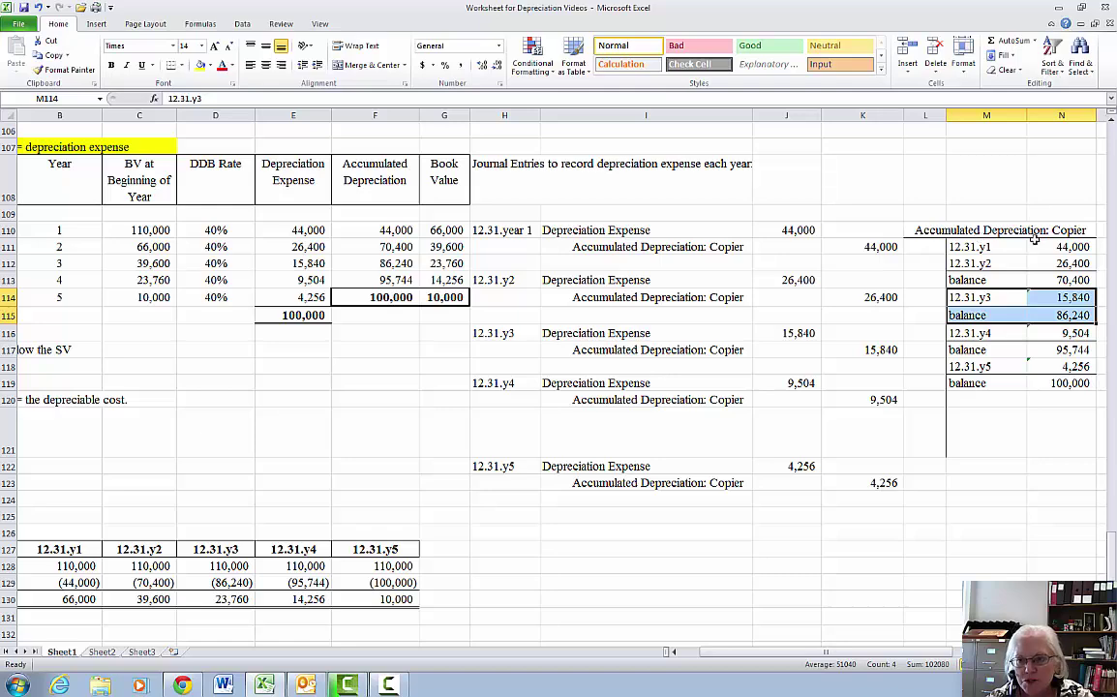
left_click(375, 263)
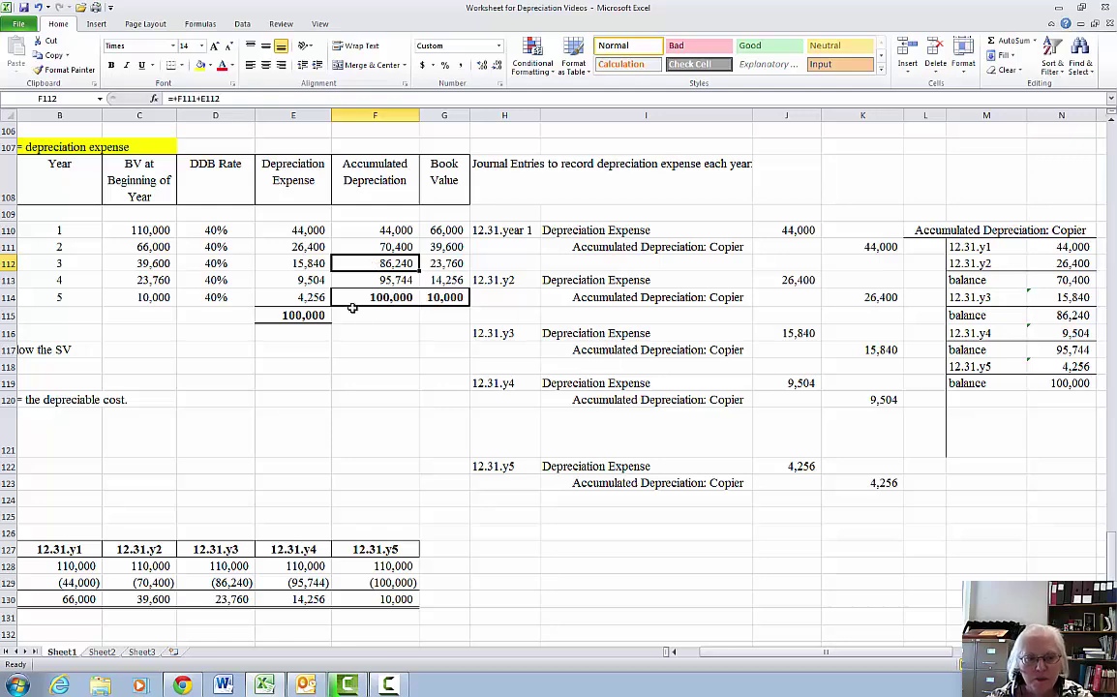
Examine the 12.31.y3 financial statement presentation and compare year 3's ending book value with year 4's beginning book value.
left_click_drag(211, 531, 219, 617)
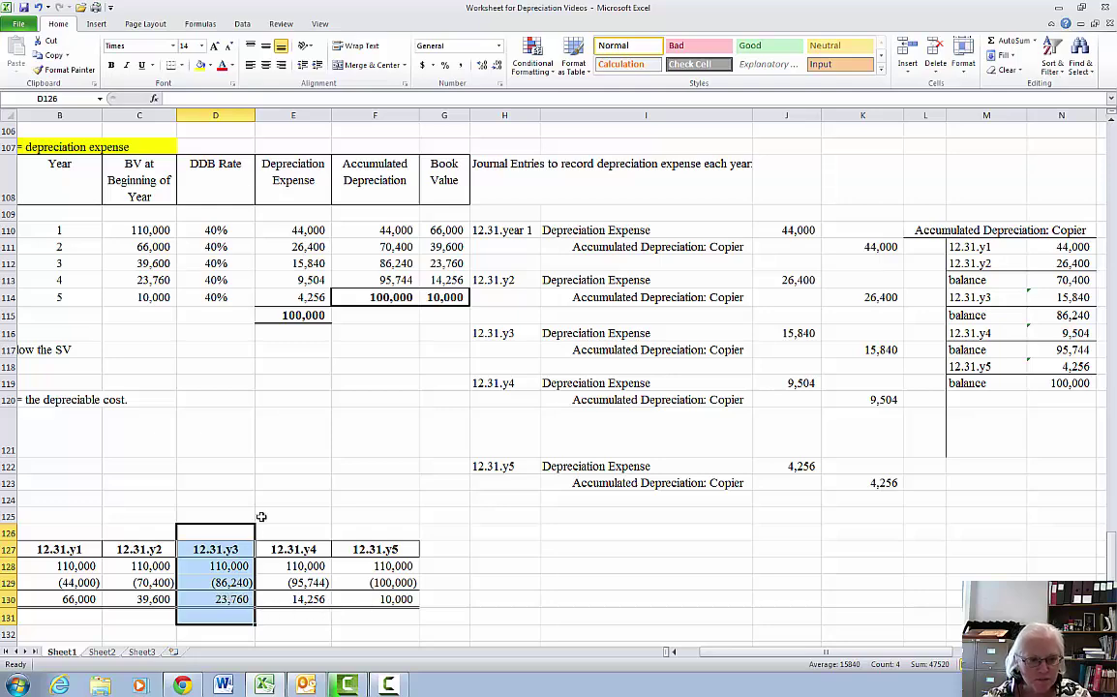
left_click(449, 266, "ctrl")
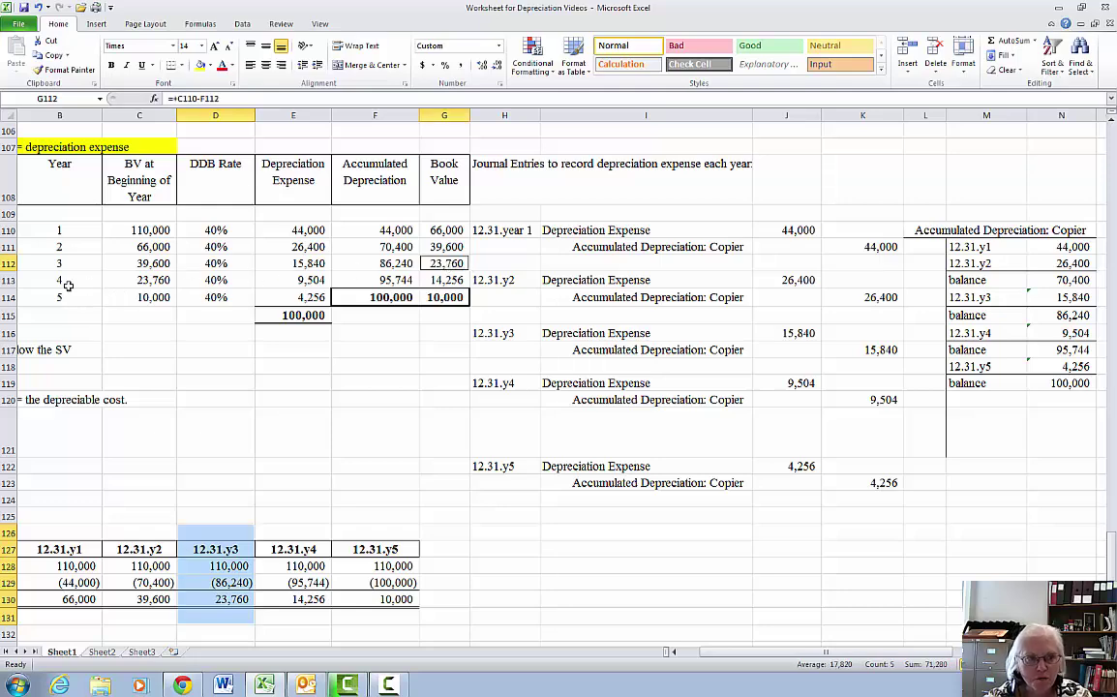
left_click_drag(59, 281, 134, 285)
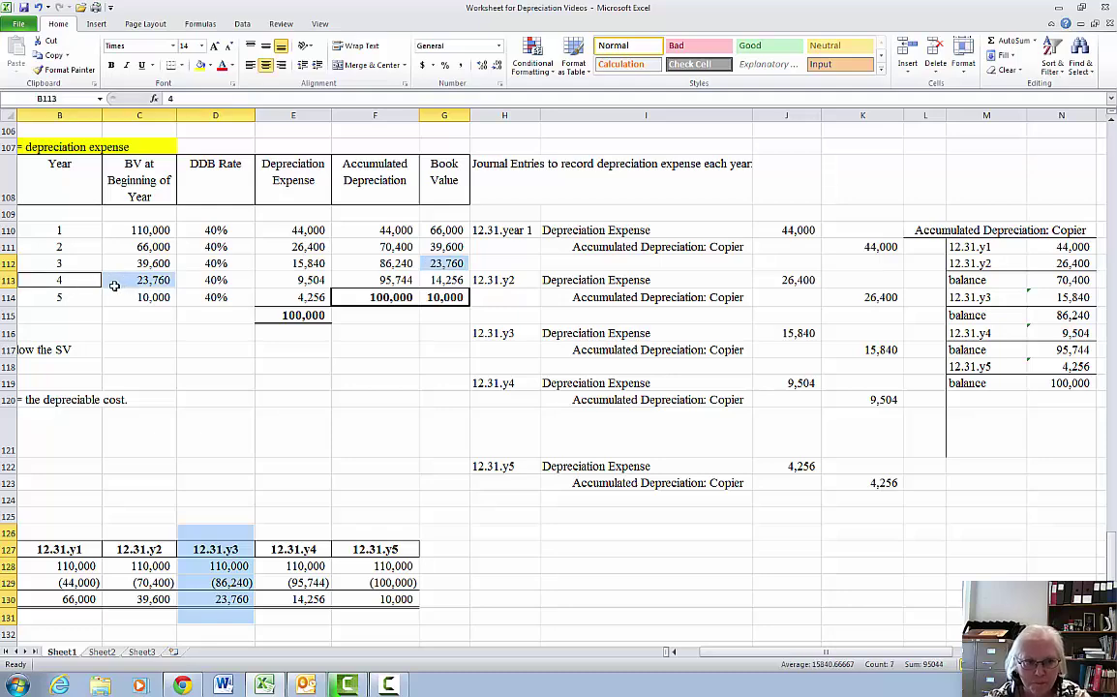
Examine year 4's depreciation calculation in row 113, its journal entry and the 12.31.y4 lines of the Accumulated Depreciation: Copier account.
left_click(204, 280)
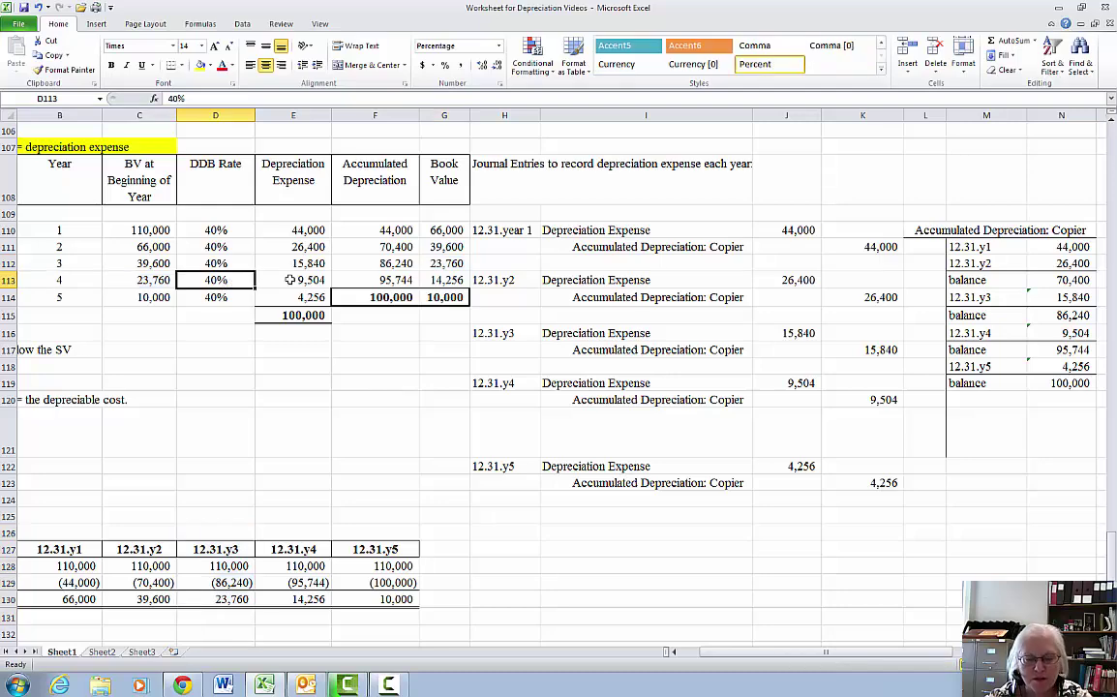
left_click(291, 279)
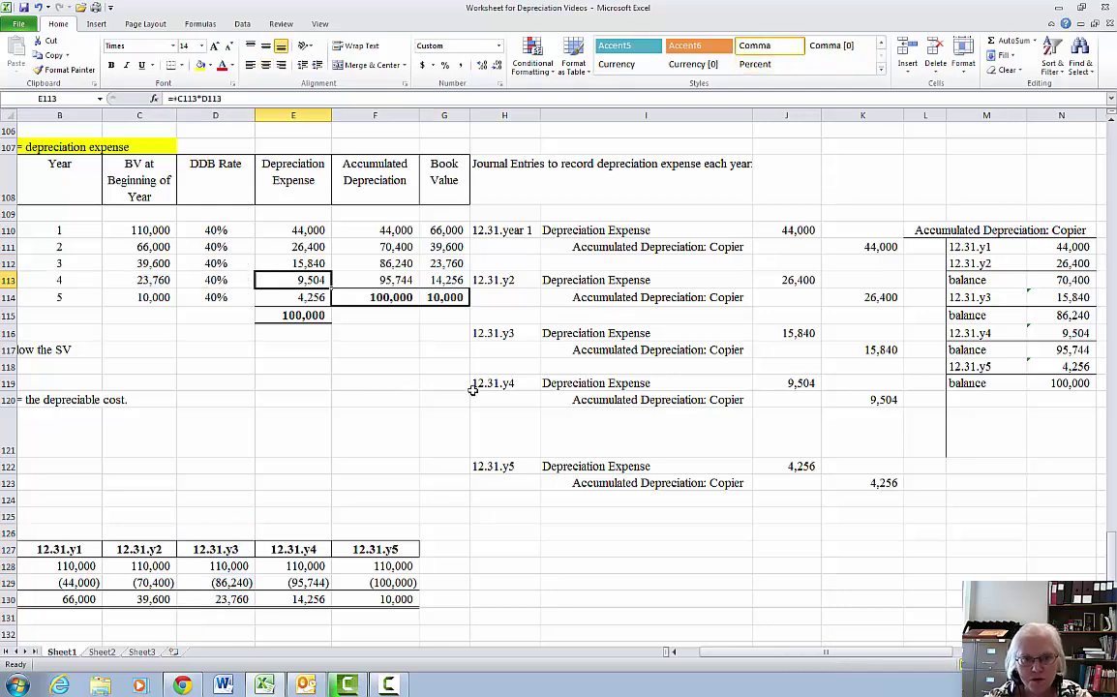
left_click(503, 385)
left_click_drag(542, 387, 886, 397)
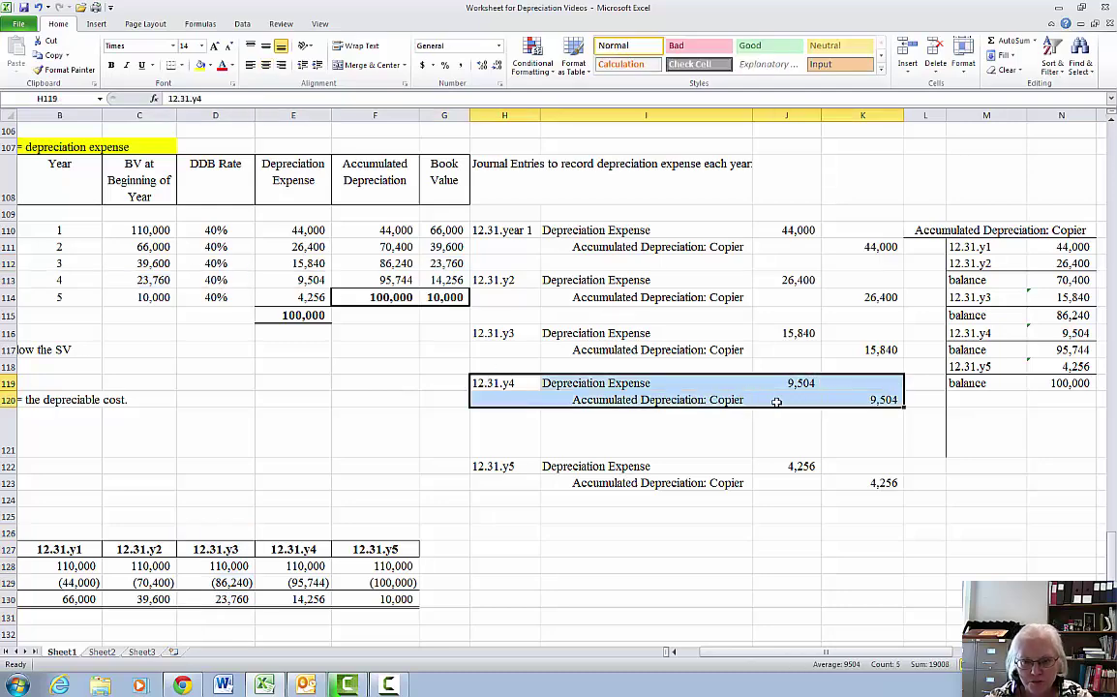
left_click_drag(983, 333, 1070, 352)
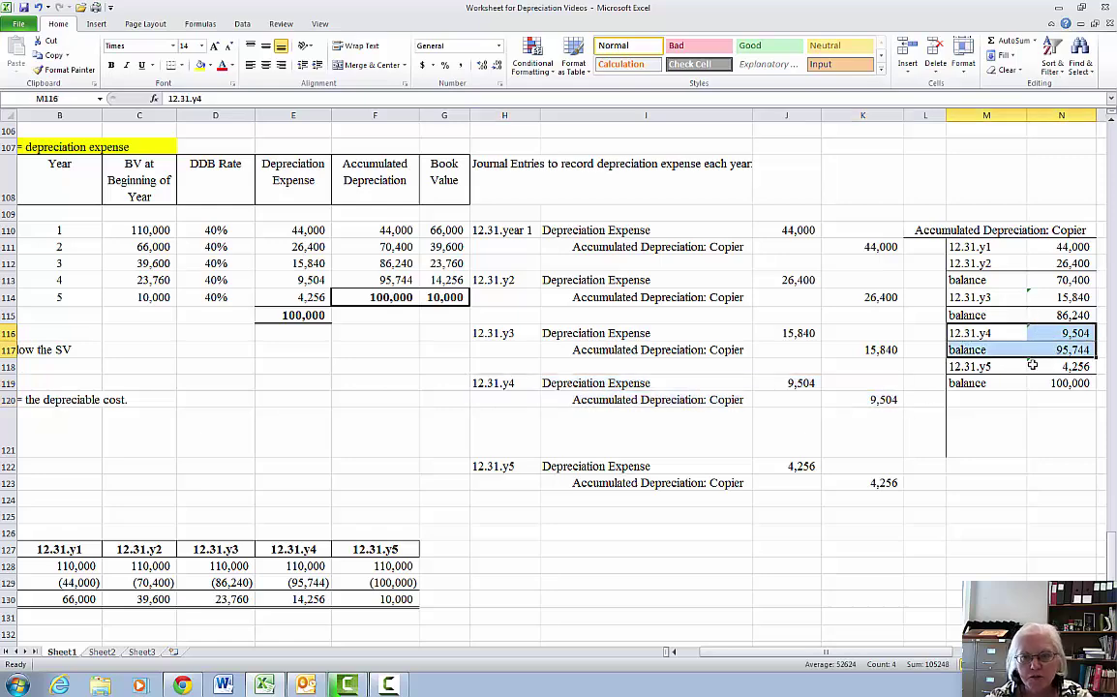
Compare year 4's accumulated depreciation and book value in row 113 with the 12.31.y4 financial statement presentation.
left_click(392, 280, "ctrl")
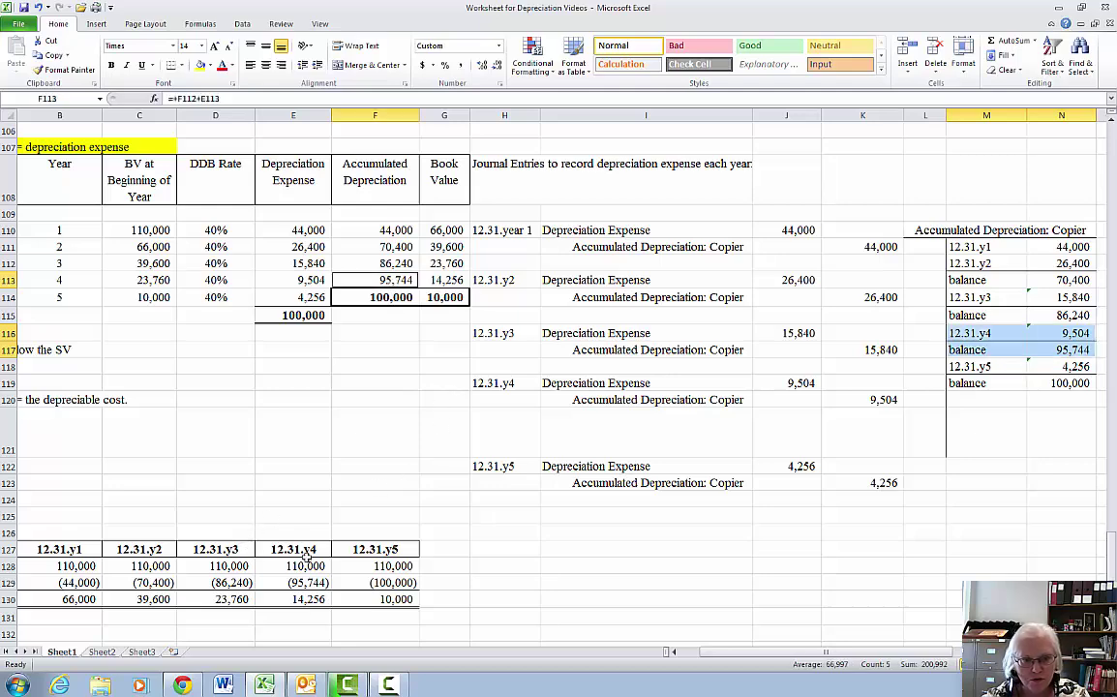
left_click_drag(301, 535, 301, 616)
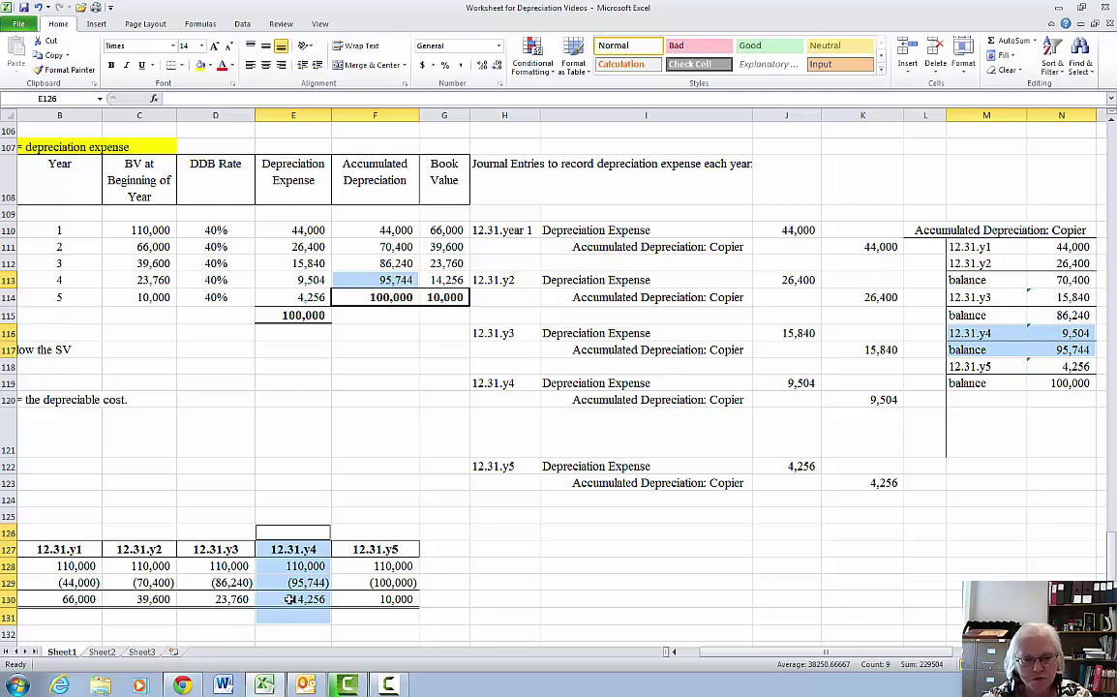
left_click(452, 280, "ctrl")
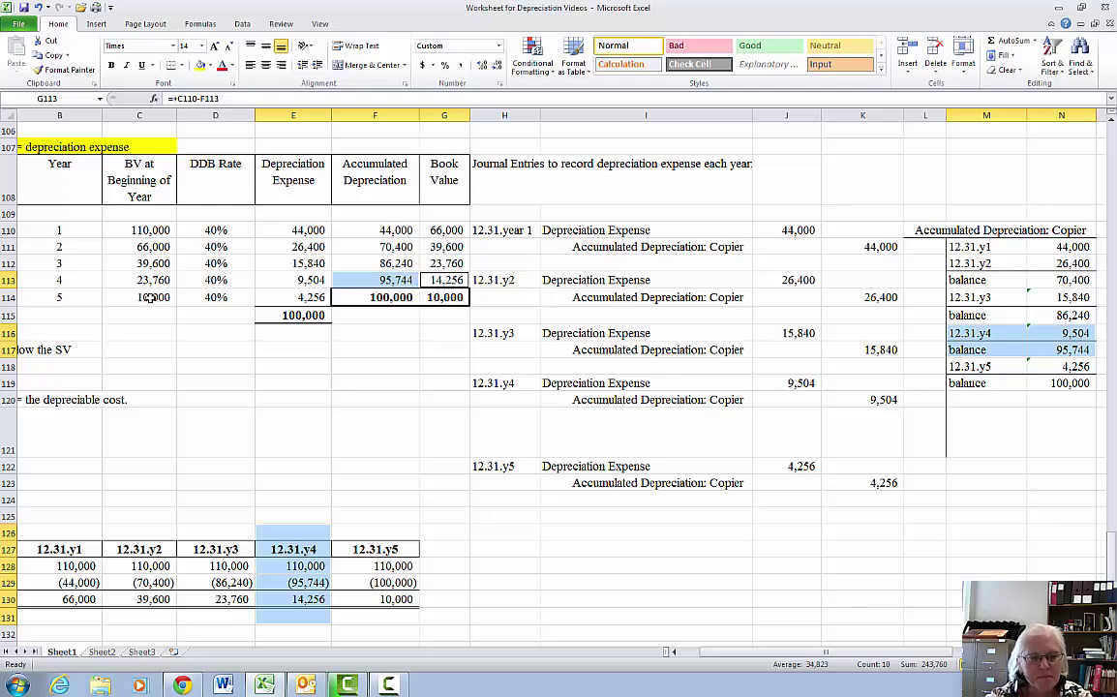
Examine year 5's depreciation in row 114 against the lesser-of rule in A115:A117 and year 4's ending book value in G113.
left_click_drag(711, 657, 704, 656)
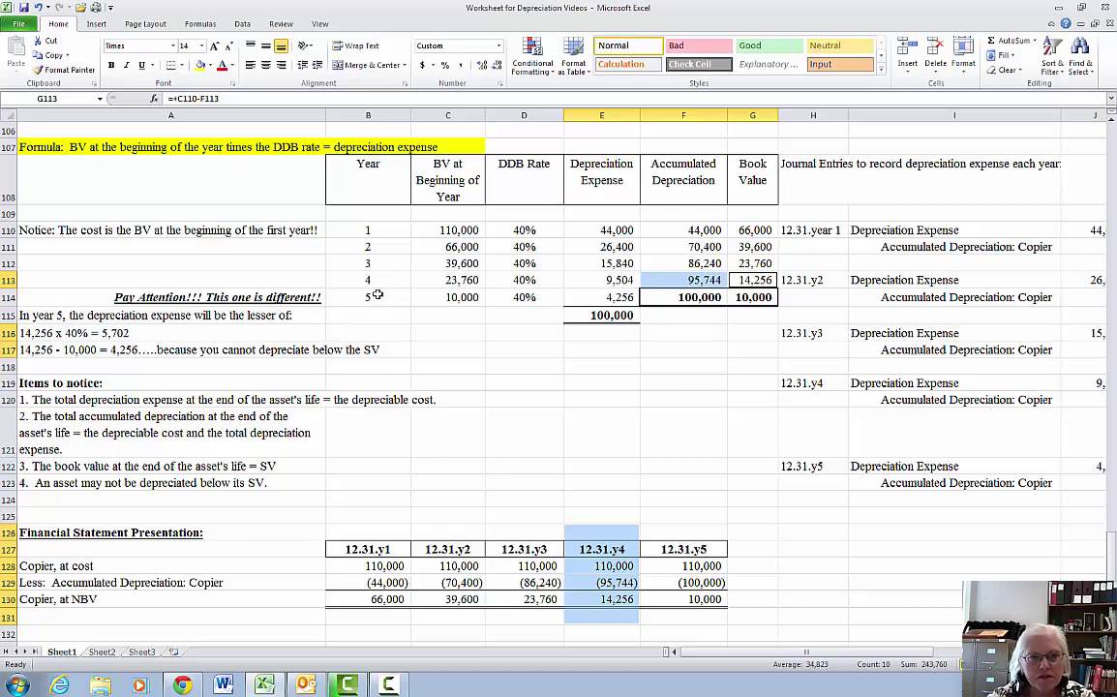
left_click_drag(375, 295, 619, 297)
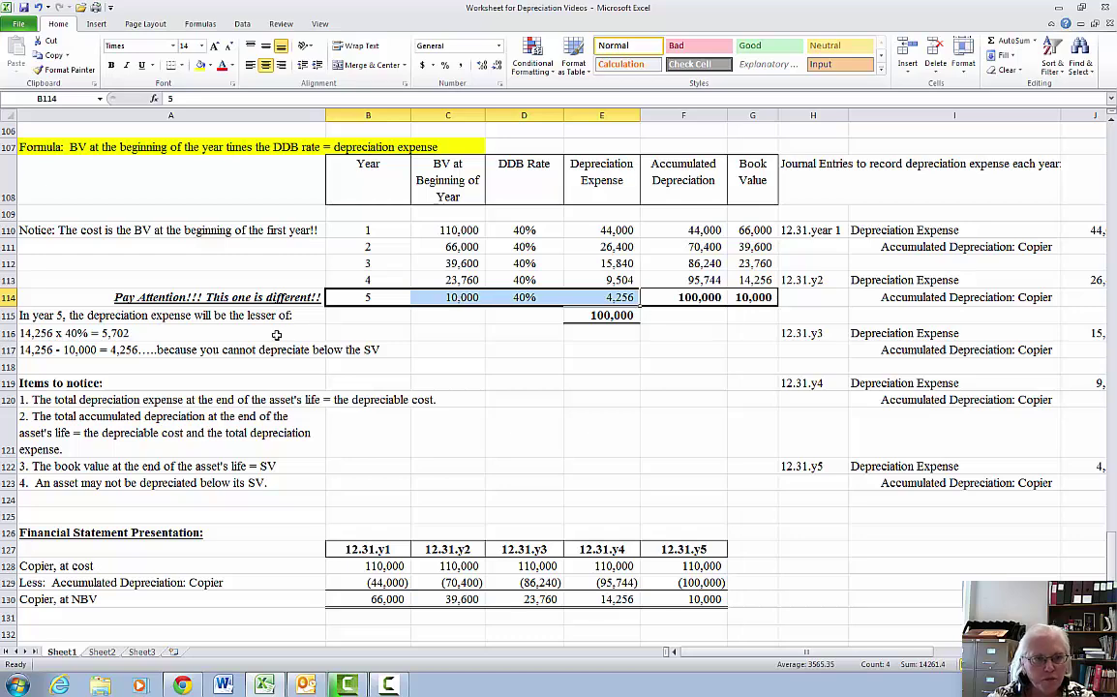
left_click(41, 316)
key("shift+Down")
key("shift+Down")
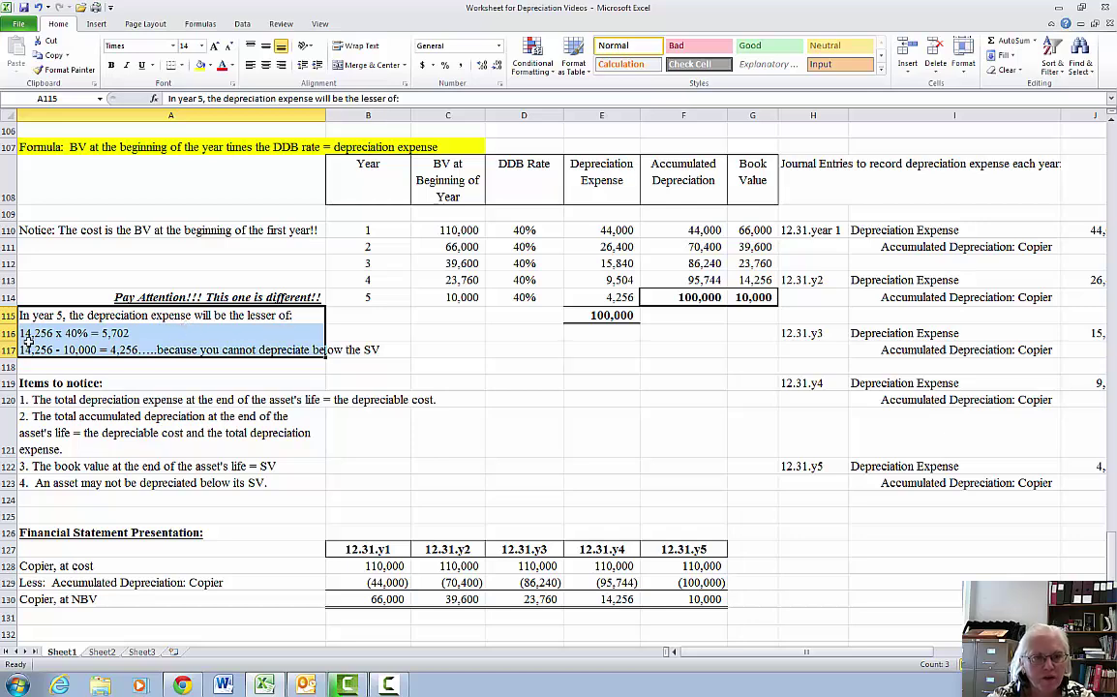
left_click(761, 277, "ctrl")
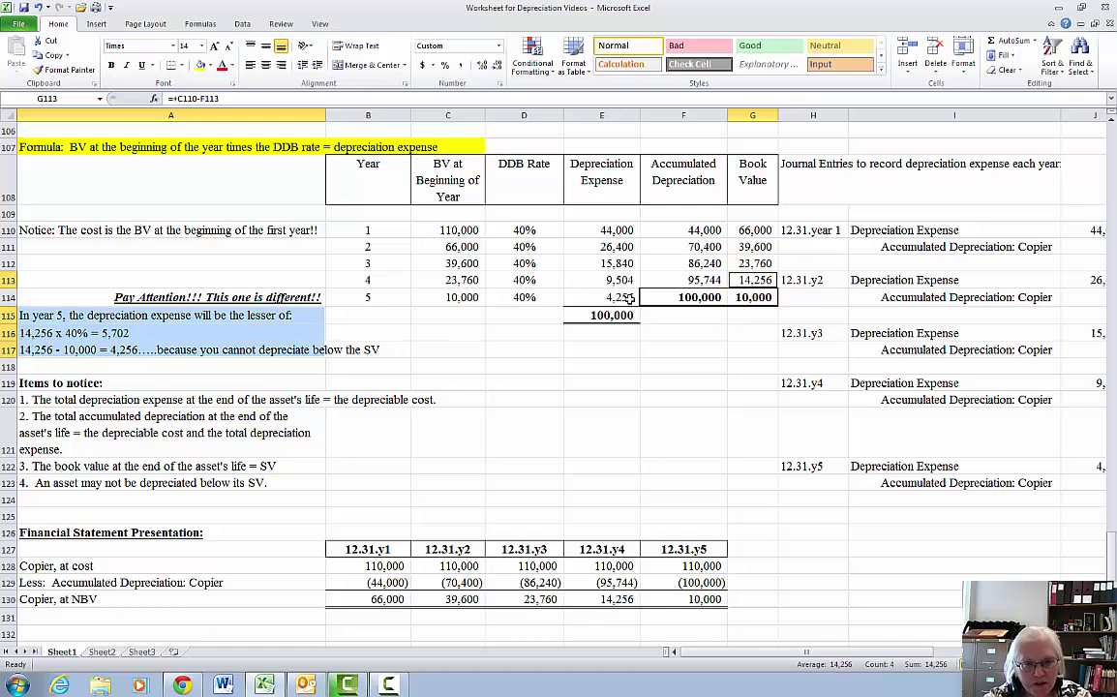
left_click(617, 300, "ctrl")
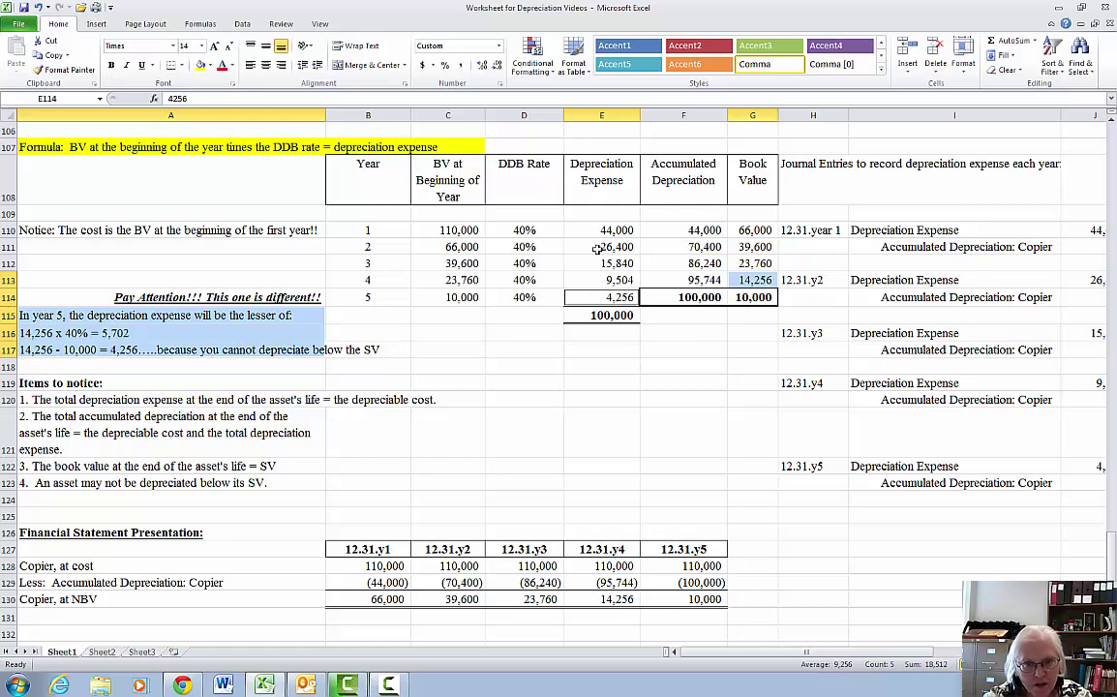
Compare the five years' depreciation expense in E110:E114 with year 5's accumulated depreciation in F114 and ending book value in G114.
left_click_drag(576, 231, 585, 296)
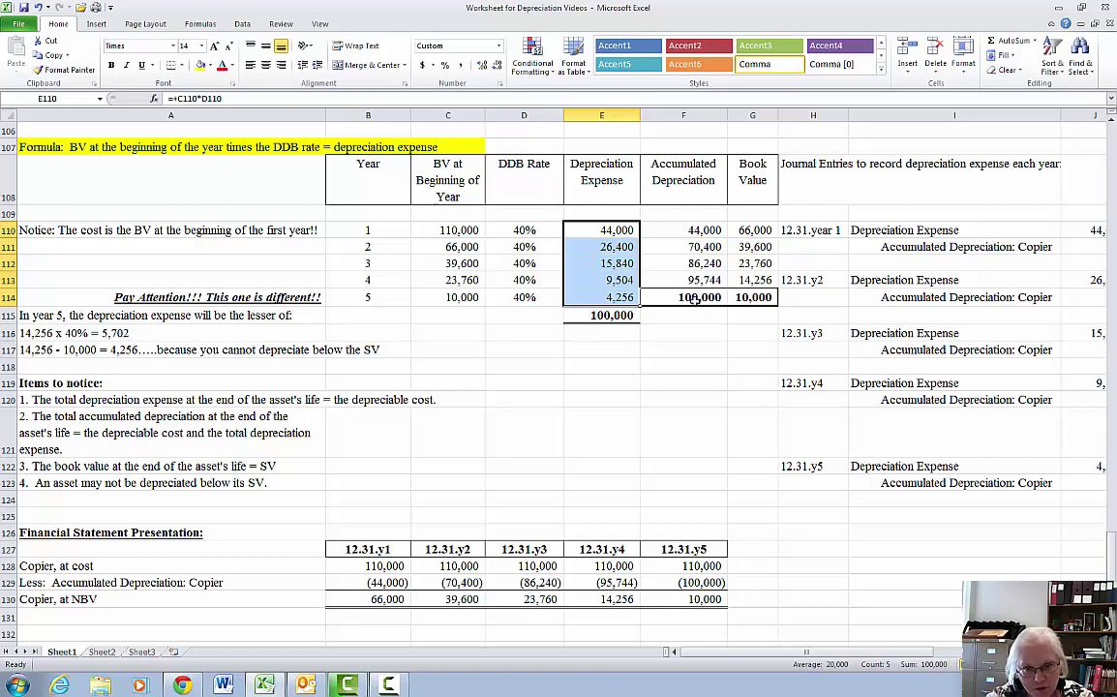
left_click(677, 301)
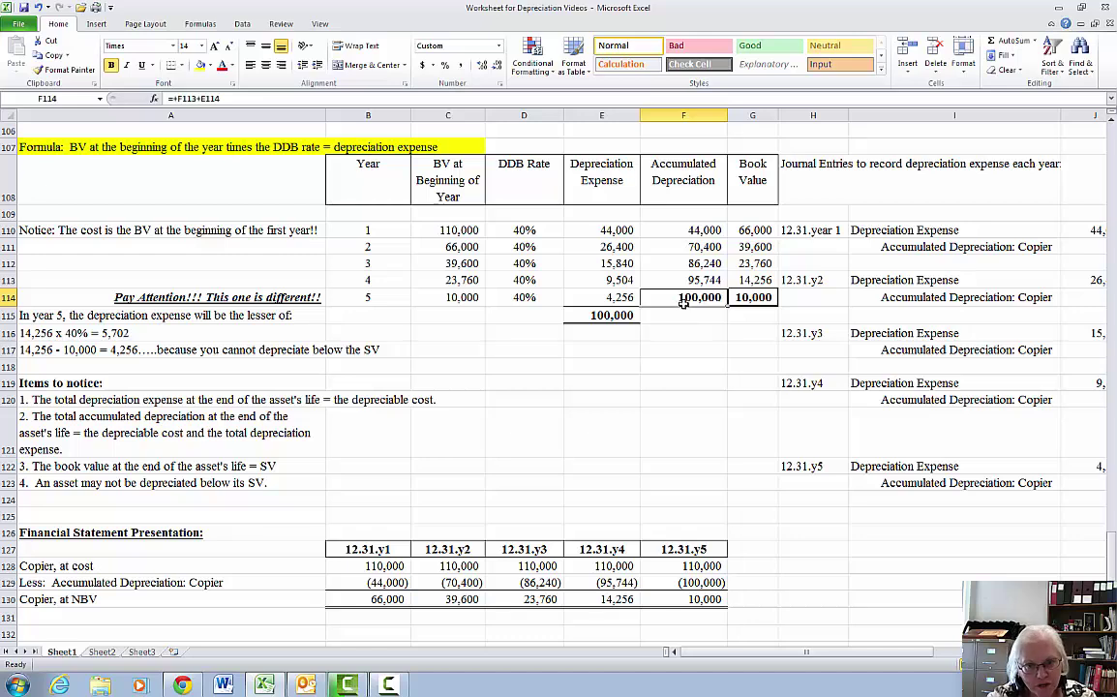
left_click(753, 302)
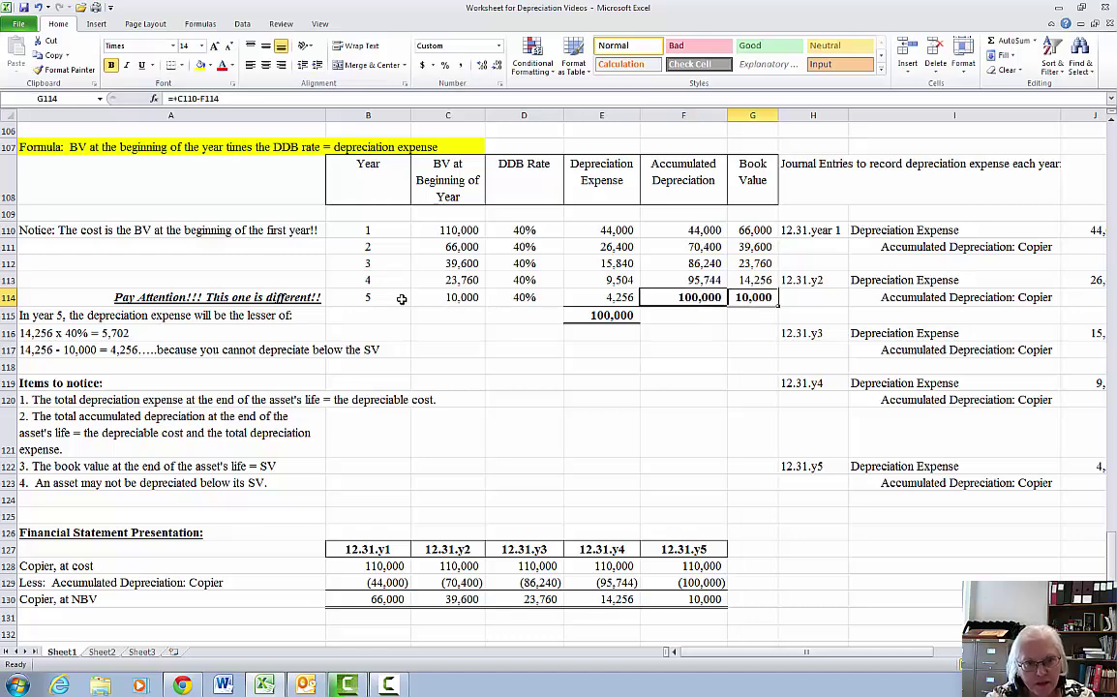
Correct year 5's beginning book value in C114 by linking it to year 4's ending book value in G113.
left_click(468, 299)
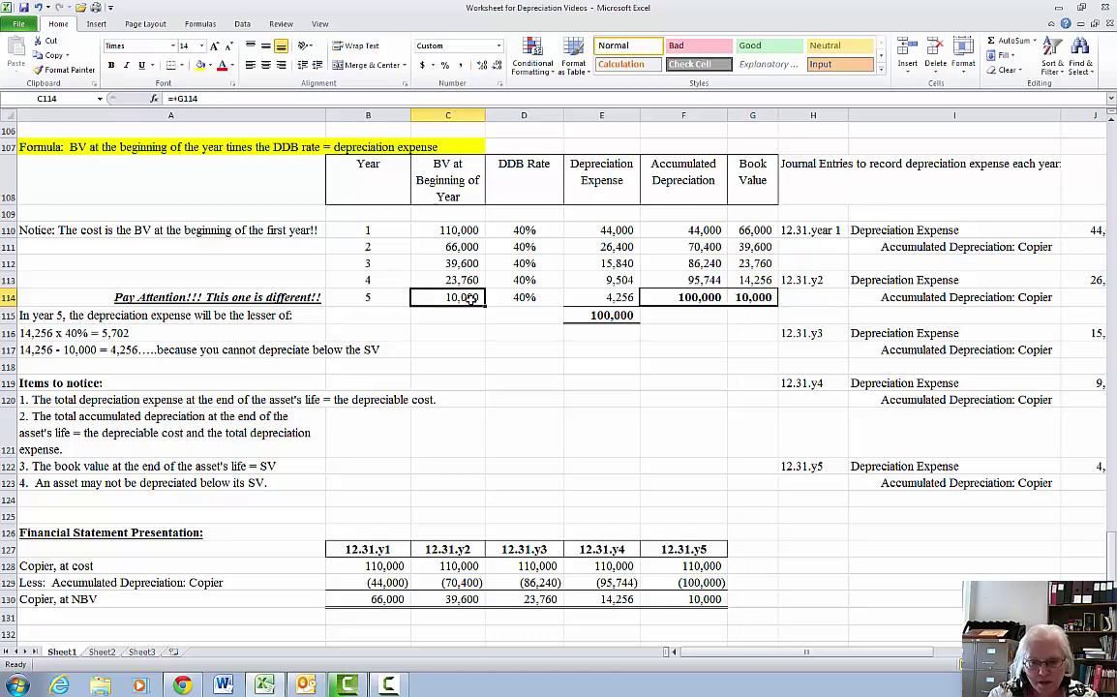
type("+")
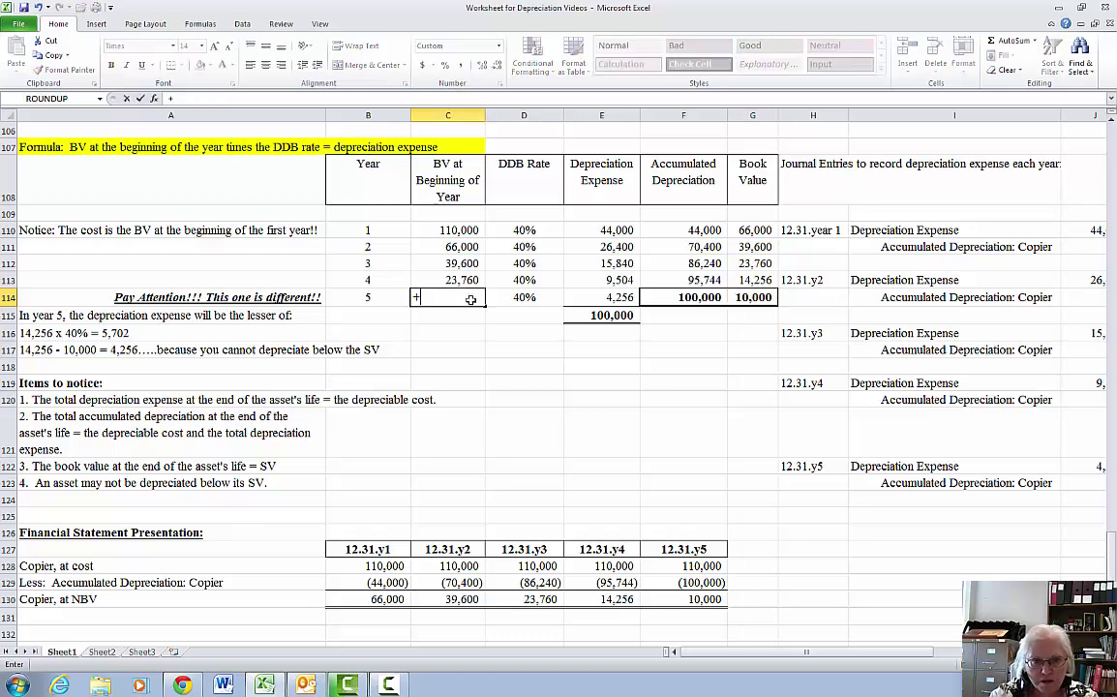
left_click(744, 280)
key("Return")
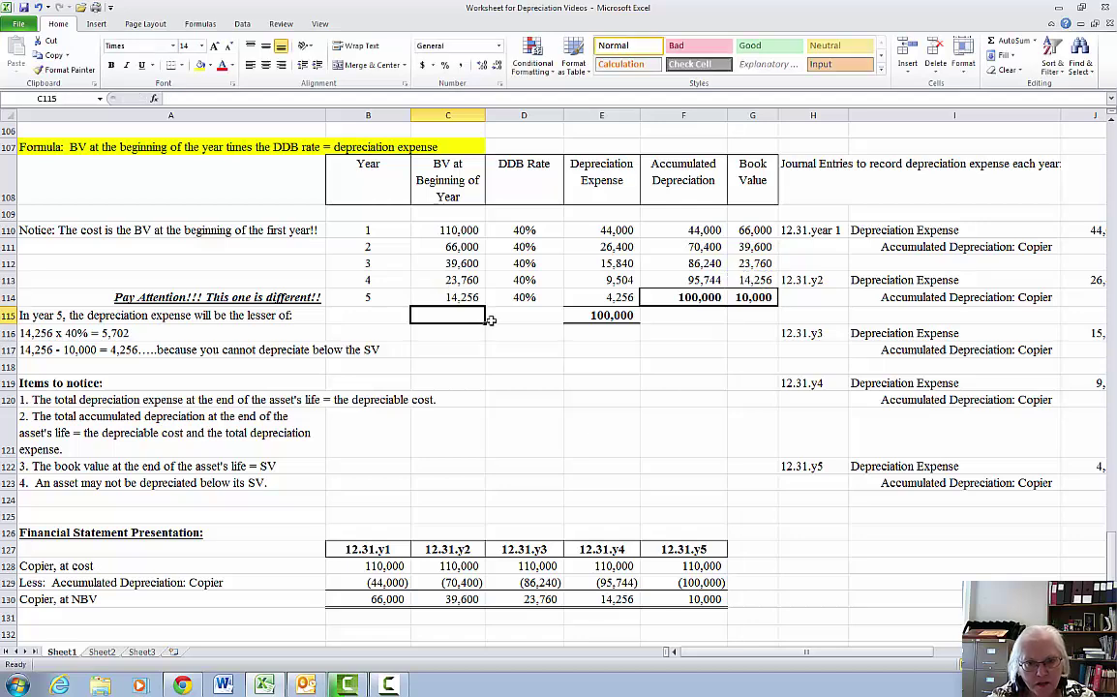
Highlight year 5's depreciation expense in E114 with a yellow fill.
left_click(592, 298)
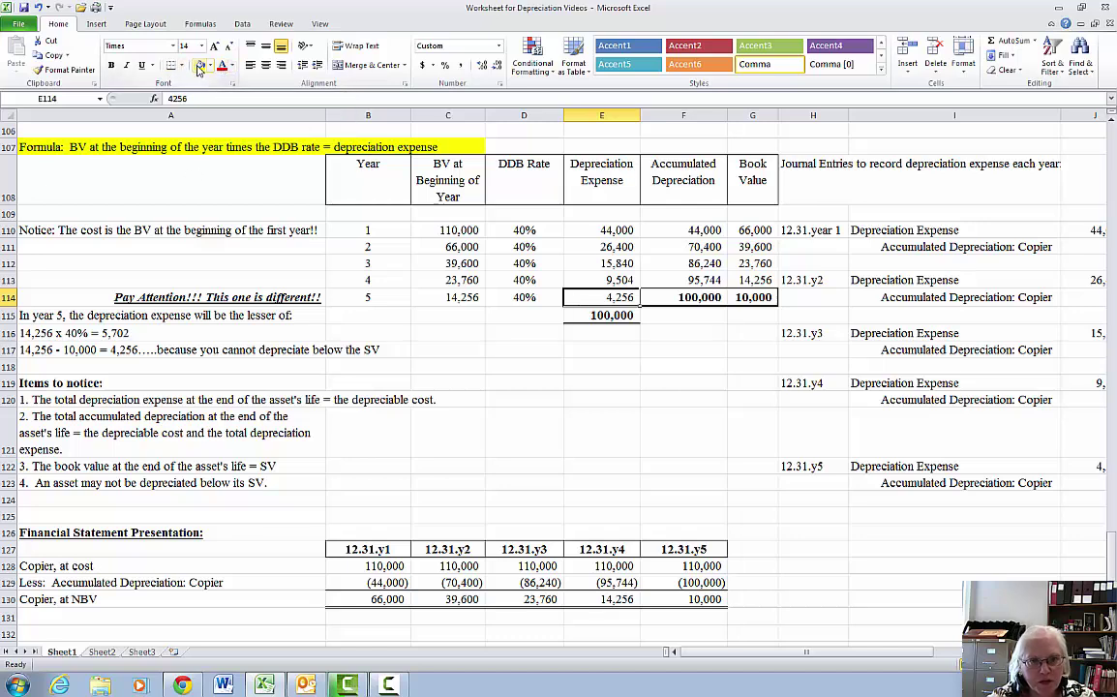
left_click(199, 65)
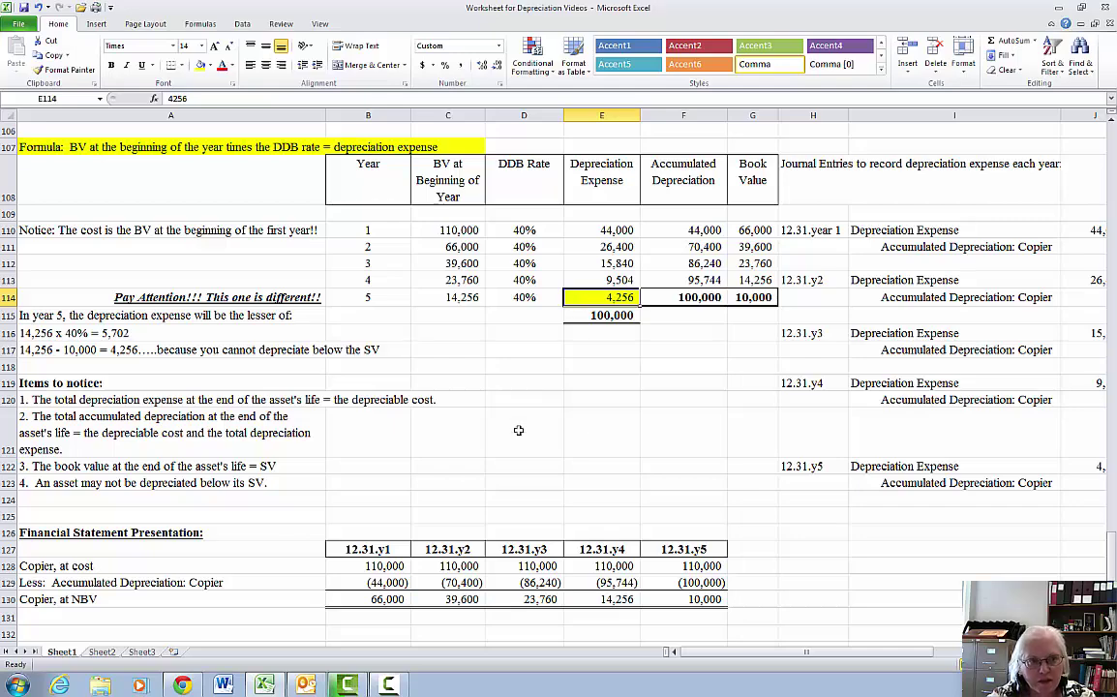
Review the double declining balance rate steps and formula above the schedule, and examine year 3's depreciation figures in row 112.
scroll(519, 429, "up", 2)
scroll(519, 429, "down", 1)
scroll(519, 428, "down", 2)
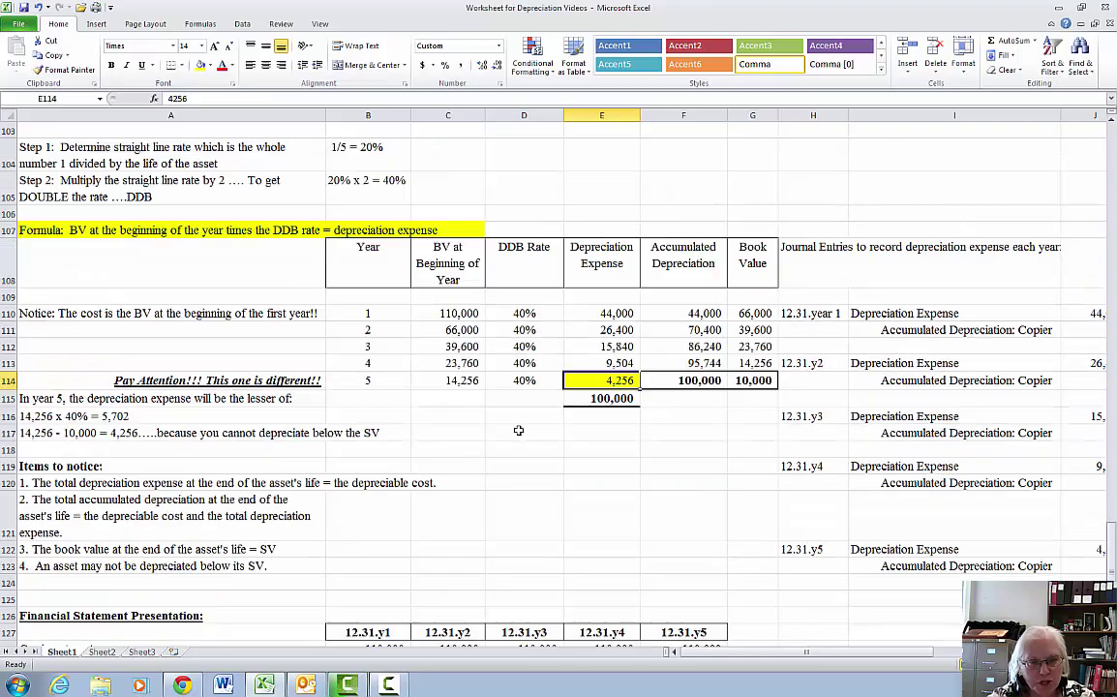
scroll(519, 430, "up", 4)
scroll(519, 426, "down", 1)
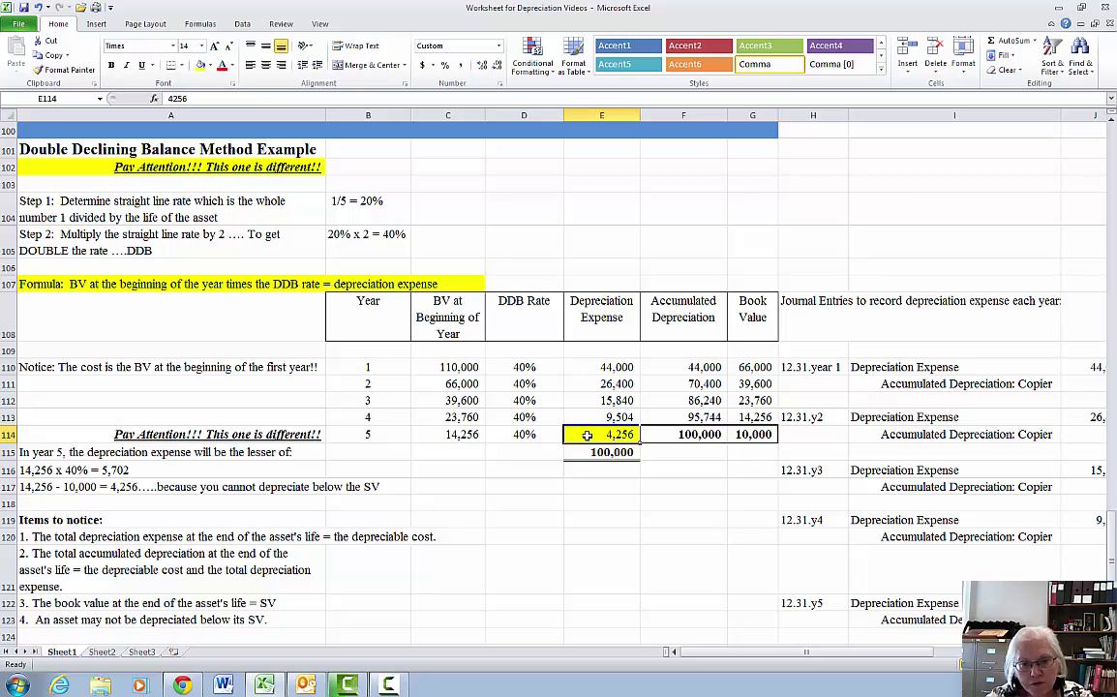
left_click(344, 402)
left_click_drag(344, 404, 813, 392)
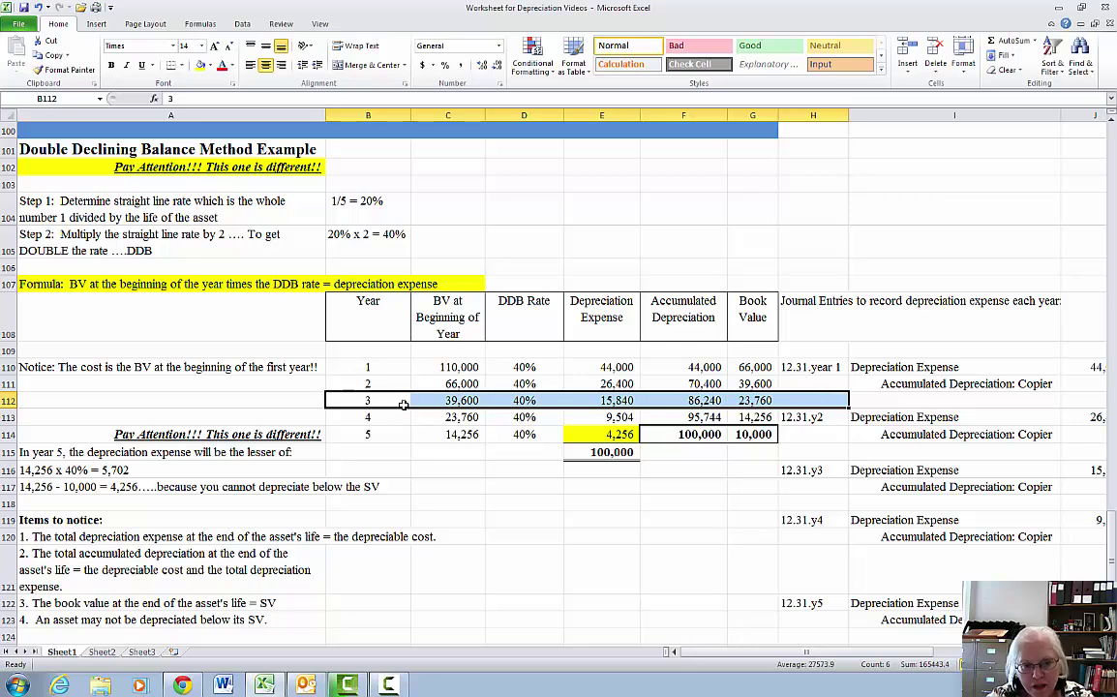